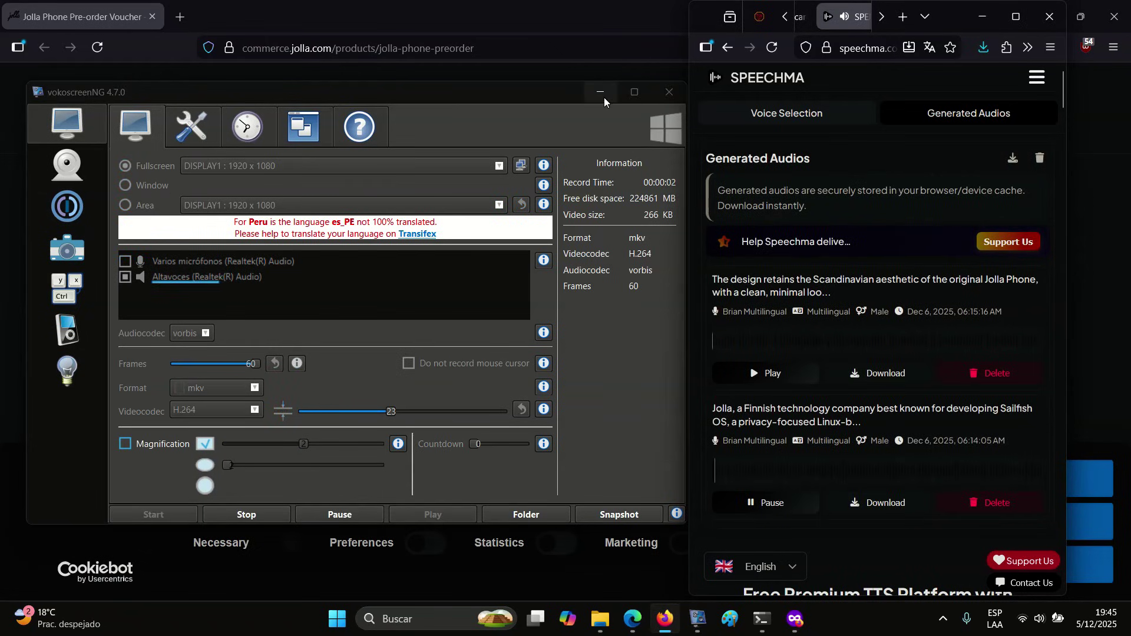
- Minimize vokoscreenNG and the Speechma window, then allow all cookies on the Jolla page
left_click(599, 93)
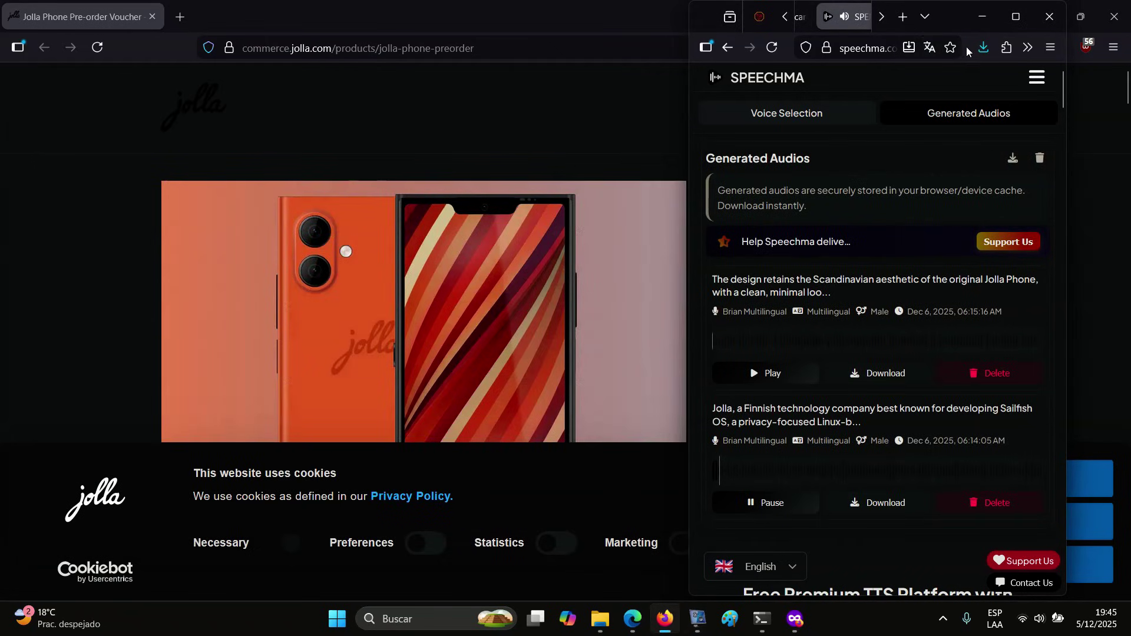
left_click(981, 17)
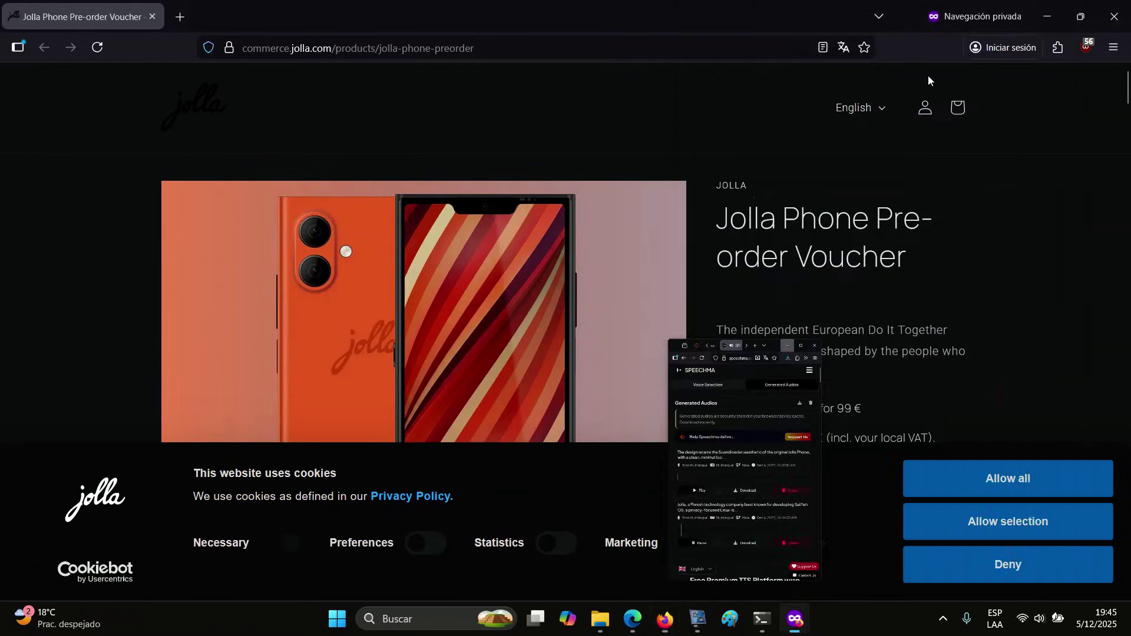
left_click(1001, 478)
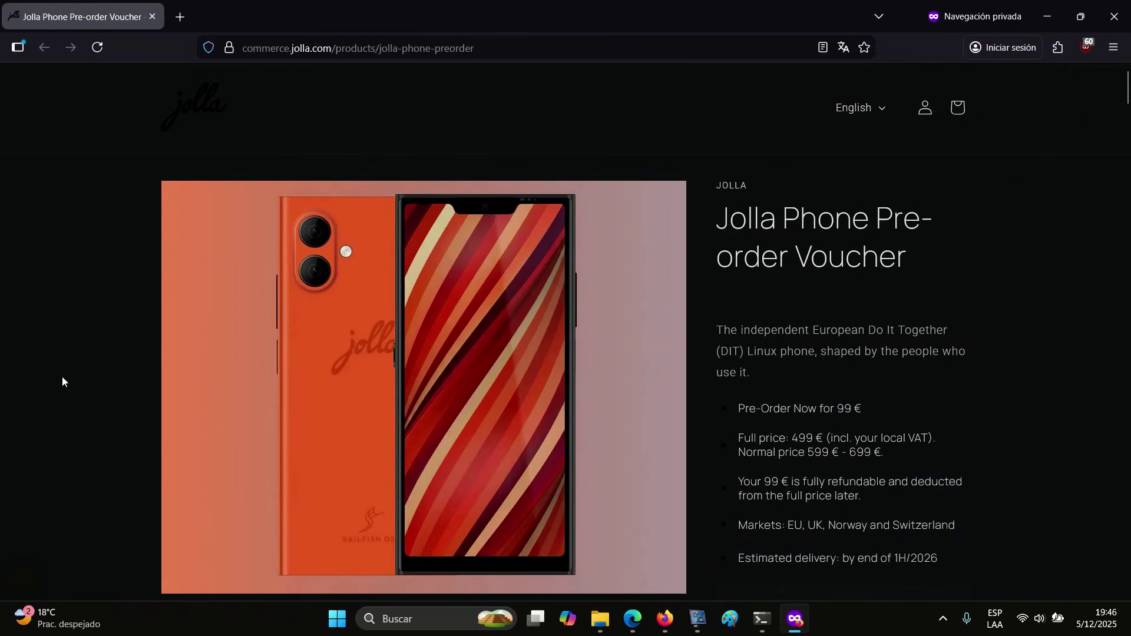
scroll(63, 381, "down", 1)
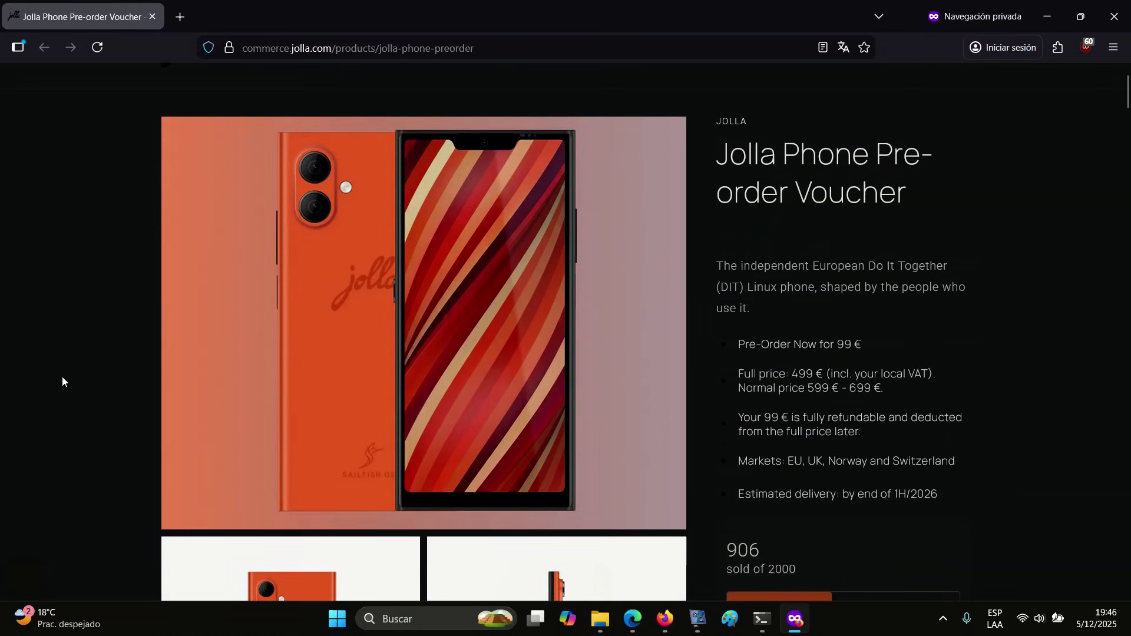
scroll(62, 383, "down", 2)
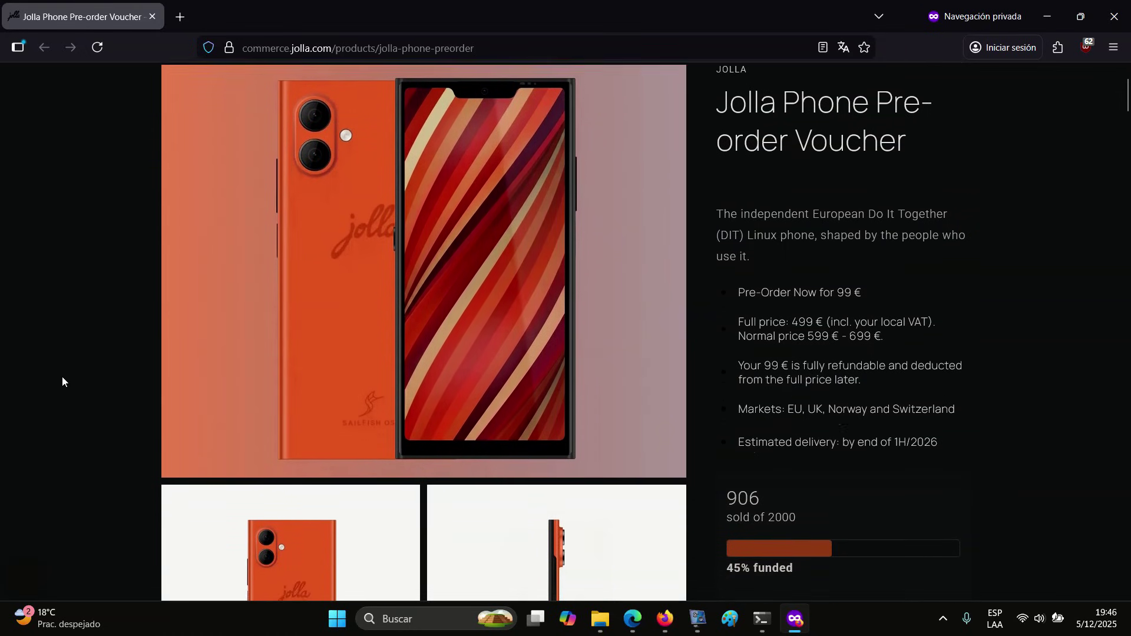
scroll(63, 382, "down", 1)
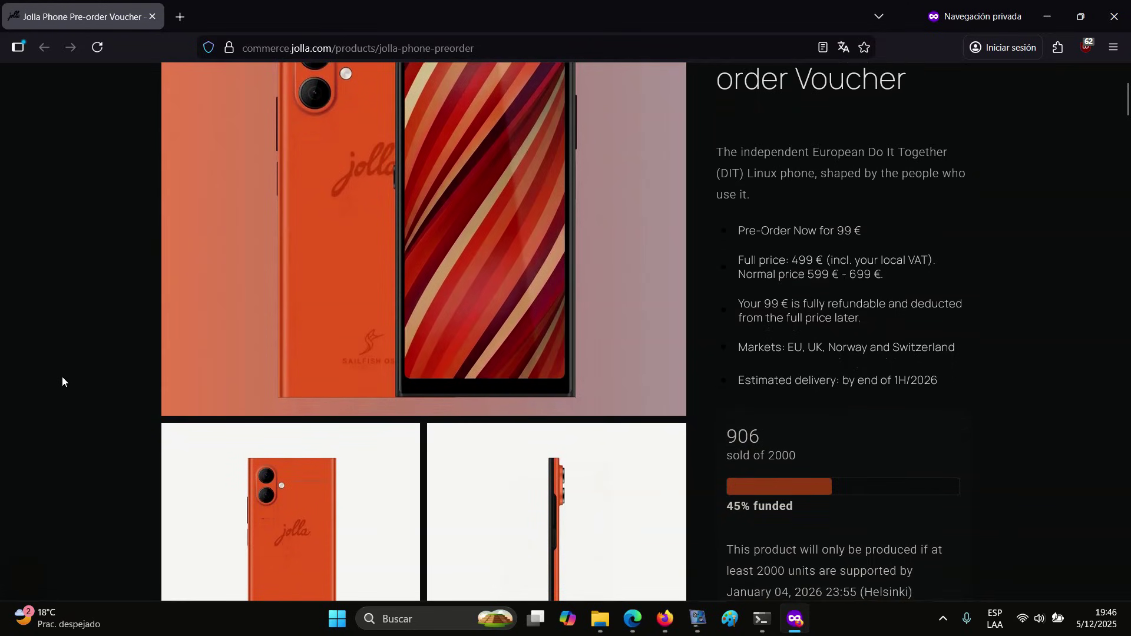
scroll(61, 382, "down", 1)
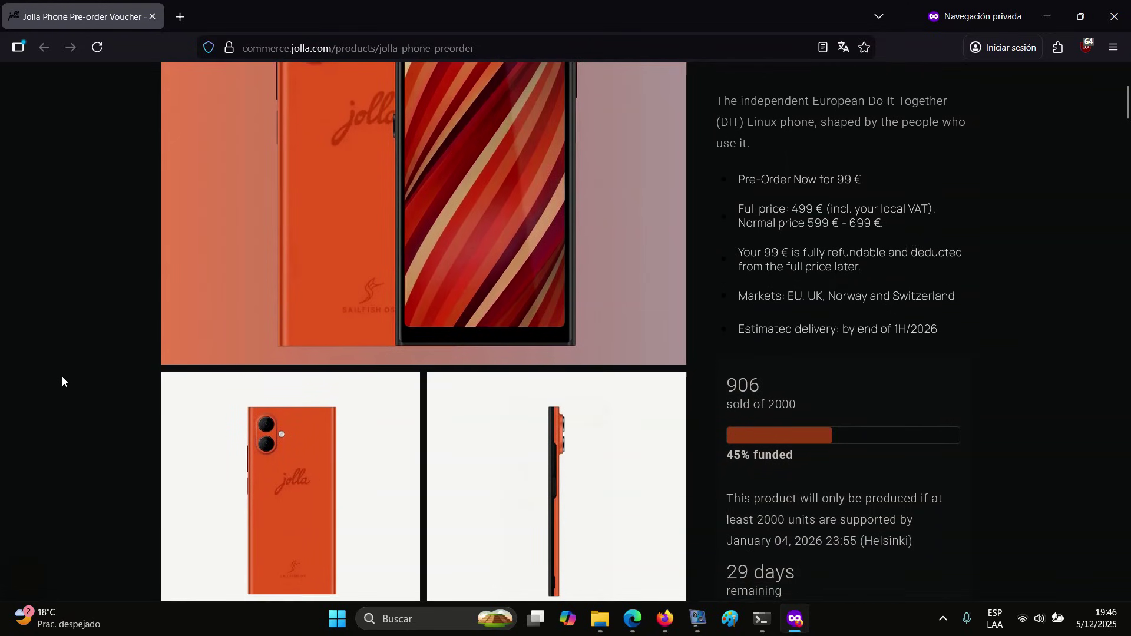
scroll(62, 382, "down", 1)
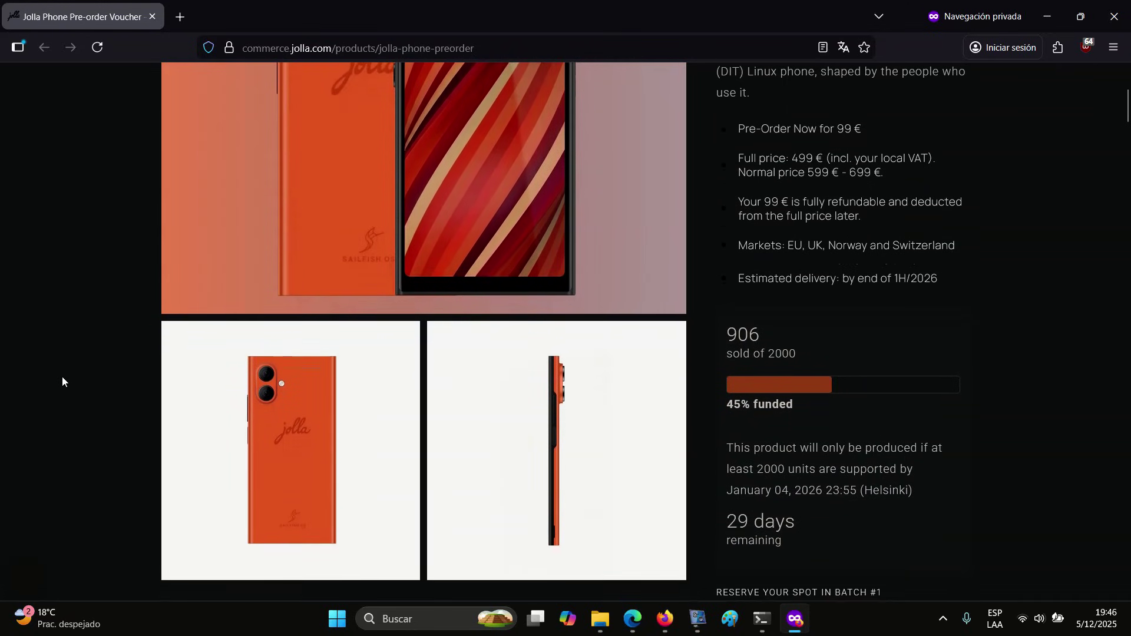
scroll(62, 382, "down", 1)
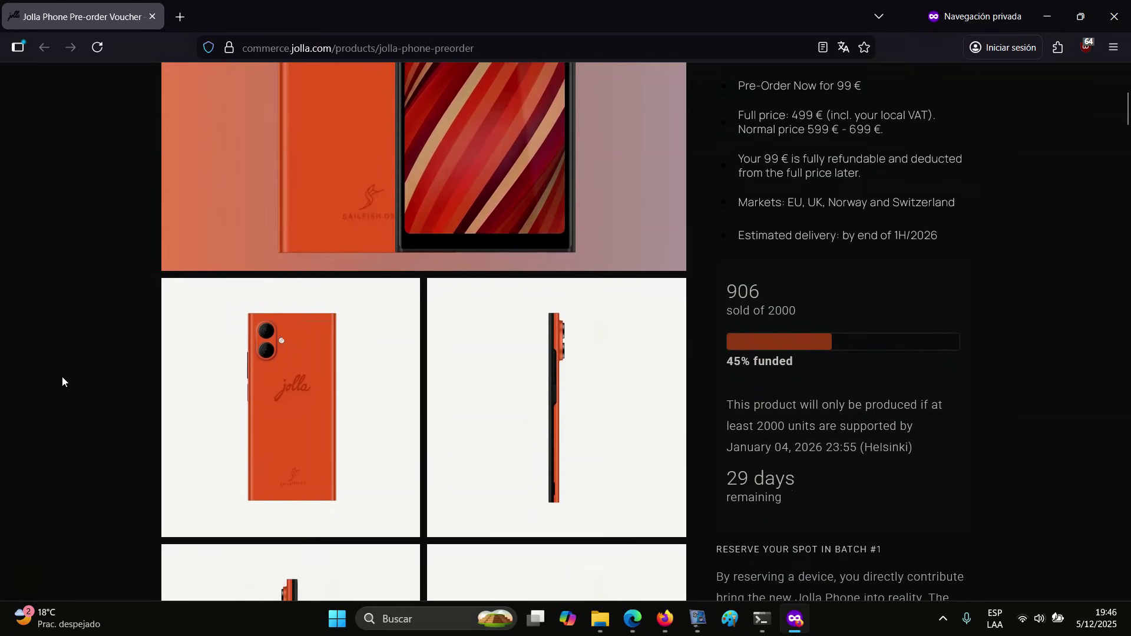
scroll(62, 382, "down", 1)
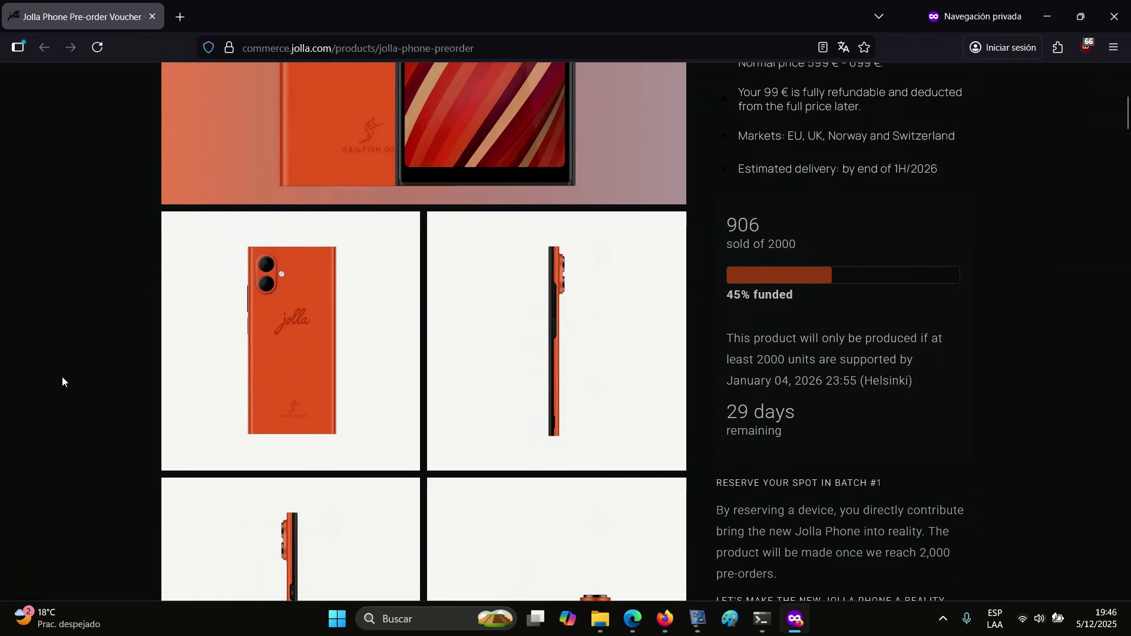
scroll(62, 381, "down", 1)
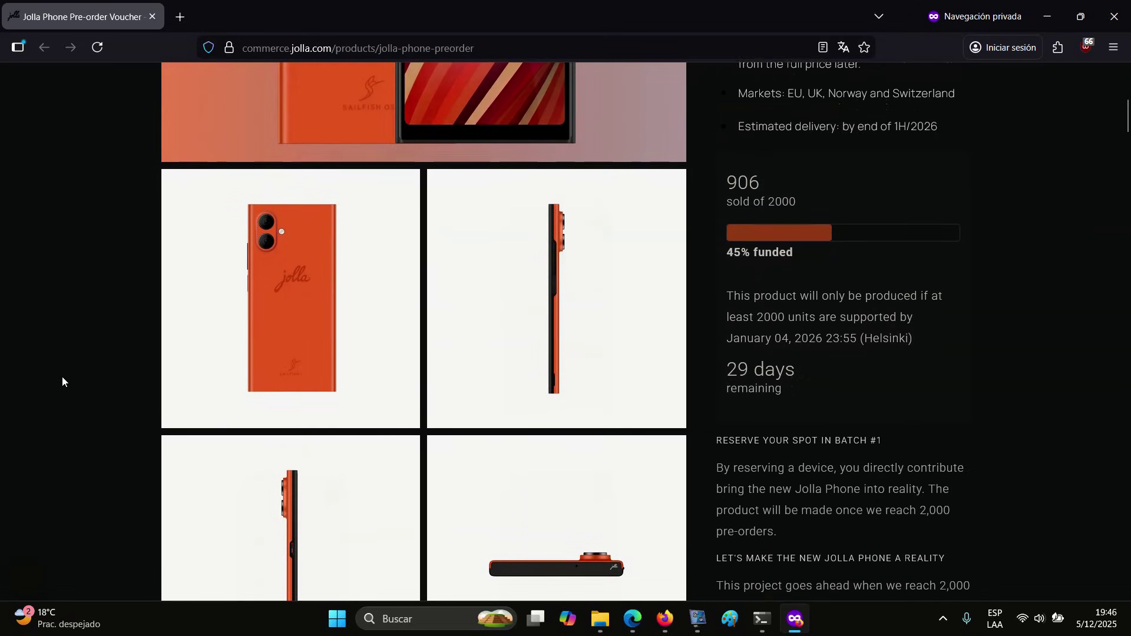
scroll(62, 382, "down", 1)
scroll(63, 381, "down", 1)
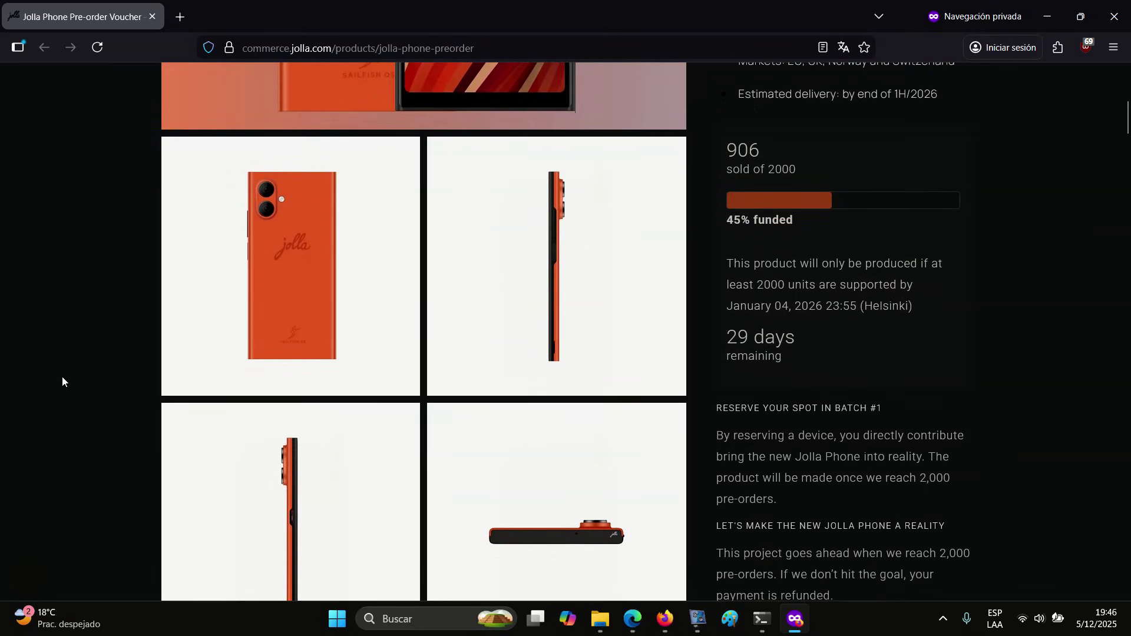
scroll(62, 381, "down", 1)
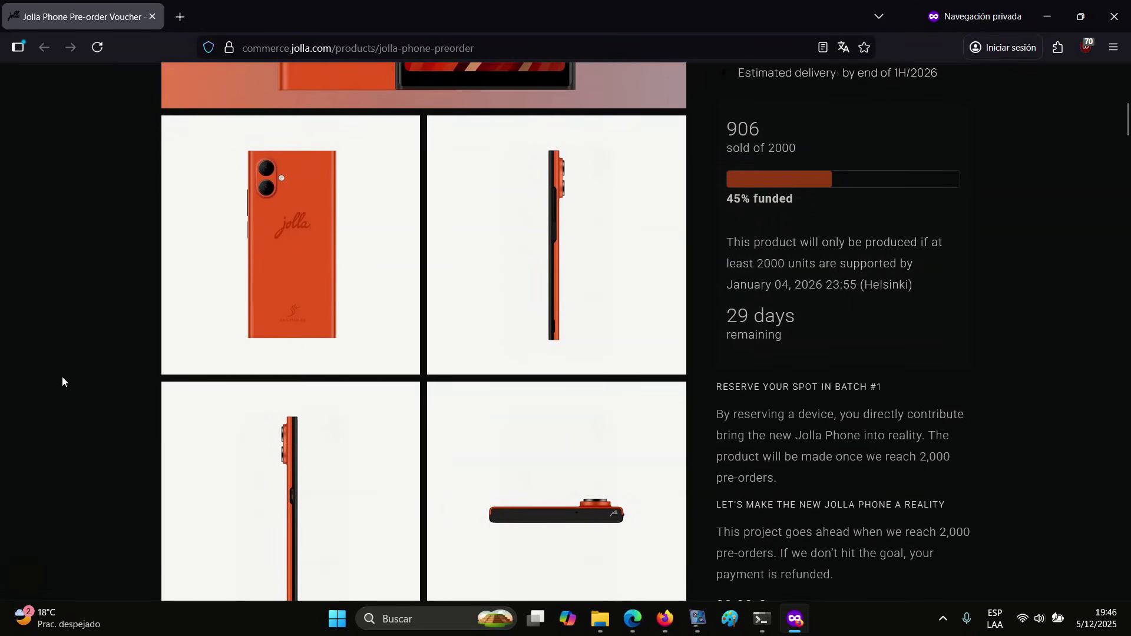
scroll(62, 382, "down", 1)
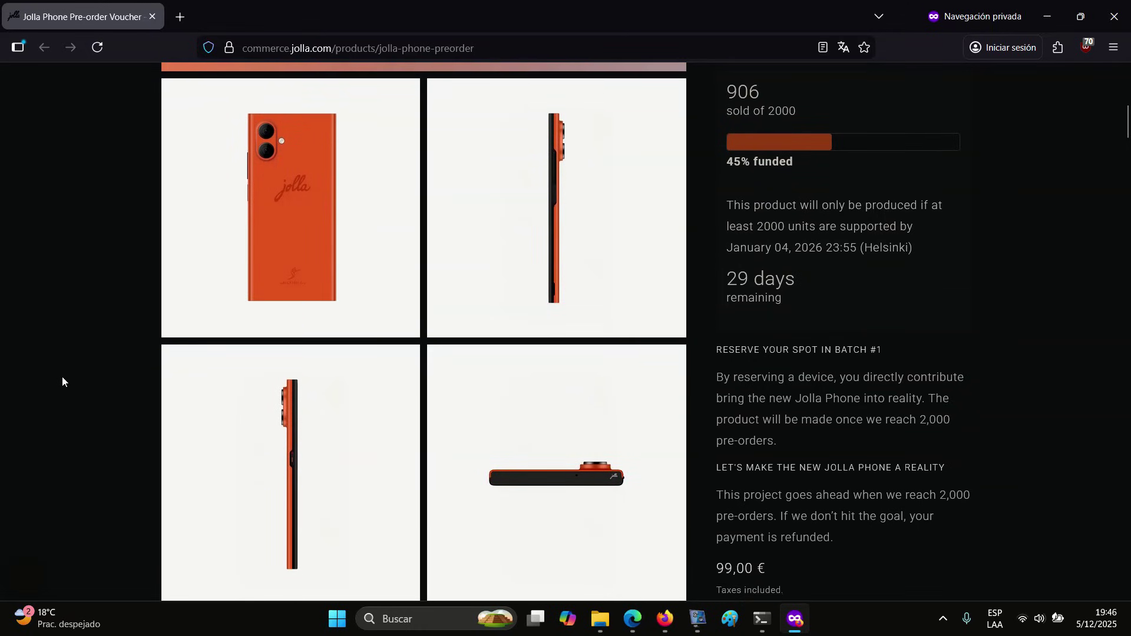
scroll(62, 381, "down", 1)
scroll(62, 382, "down", 1)
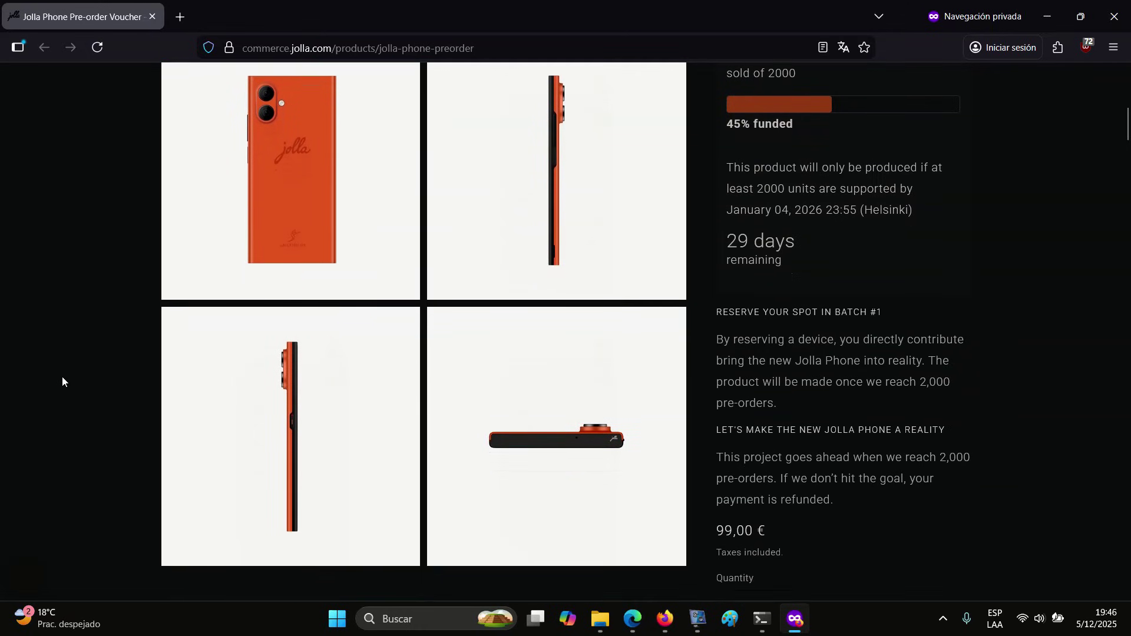
scroll(62, 382, "down", 2)
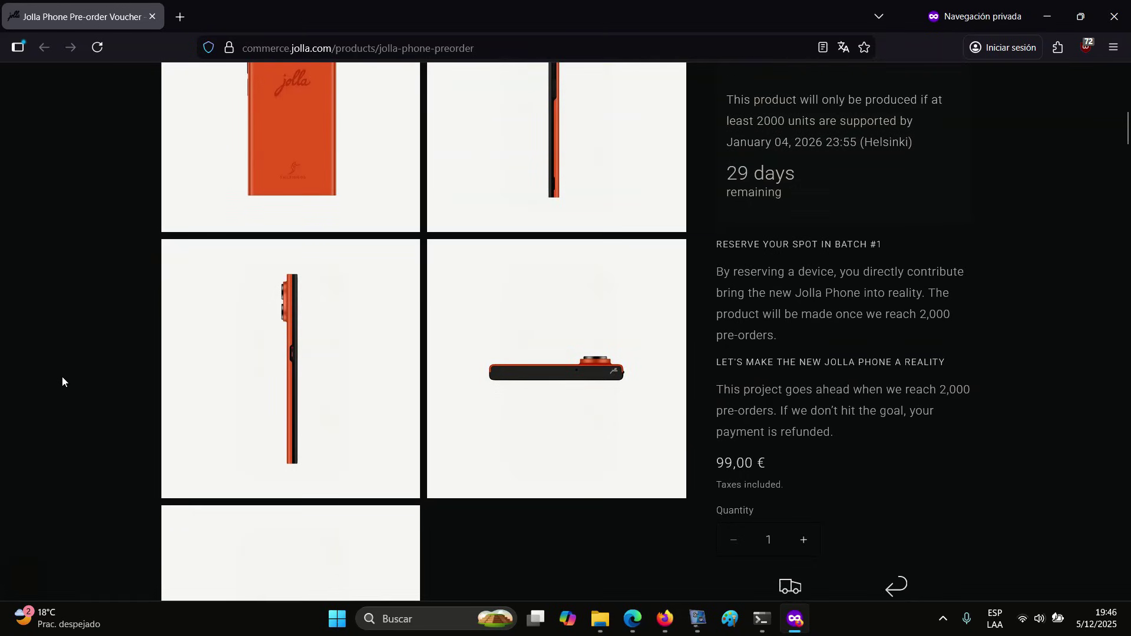
scroll(62, 382, "down", 2)
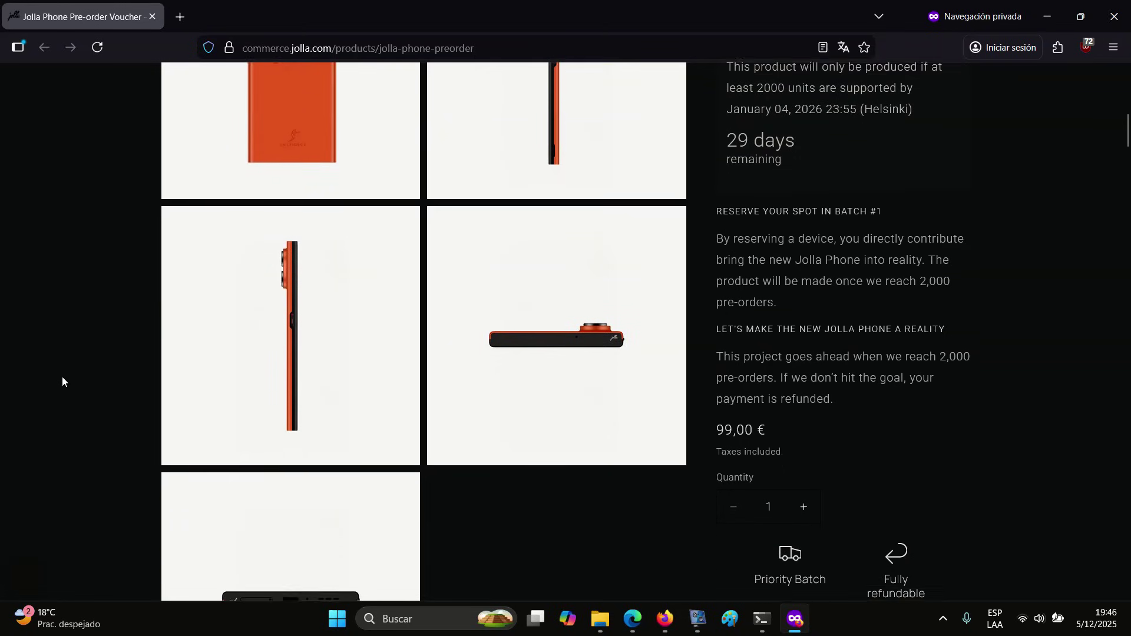
scroll(61, 381, "down", 1)
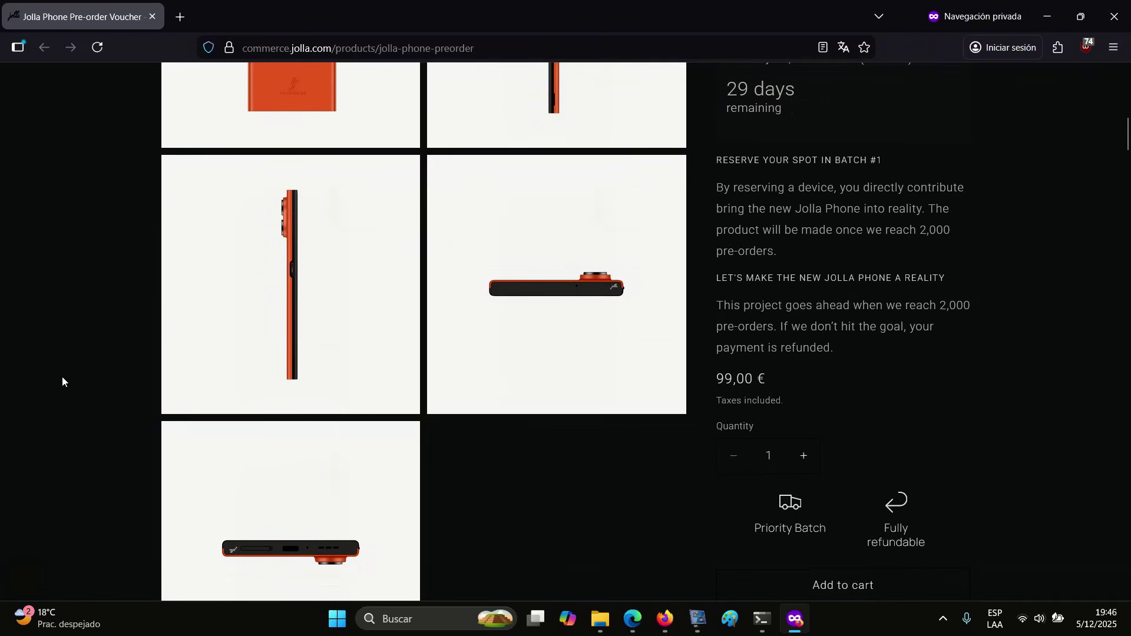
scroll(61, 382, "down", 1)
scroll(62, 382, "down", 1)
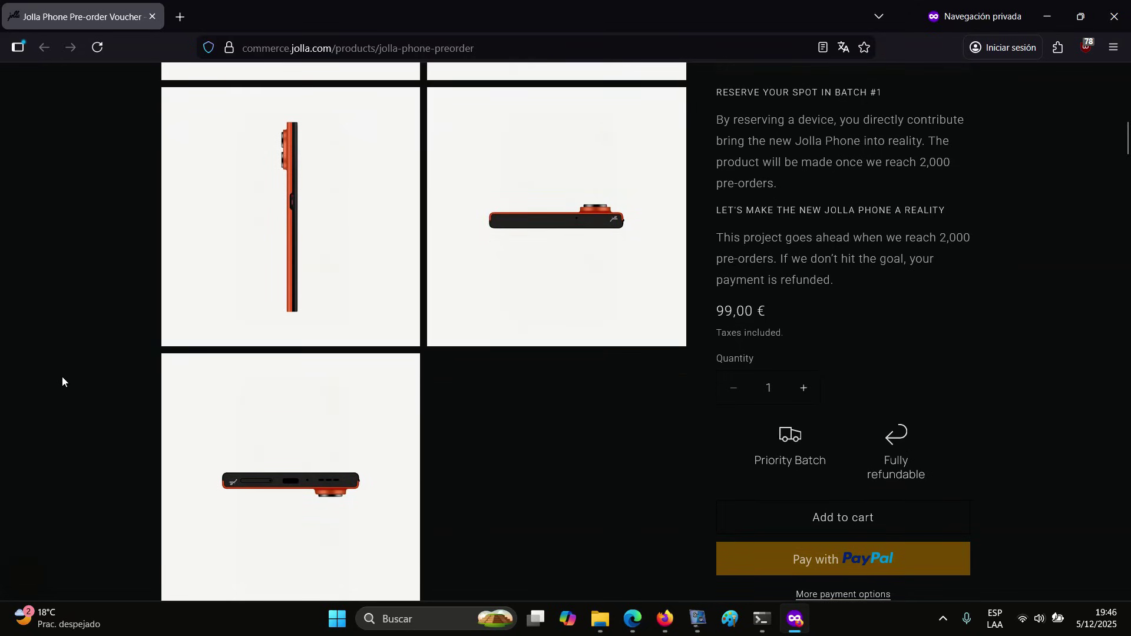
scroll(63, 382, "down", 1)
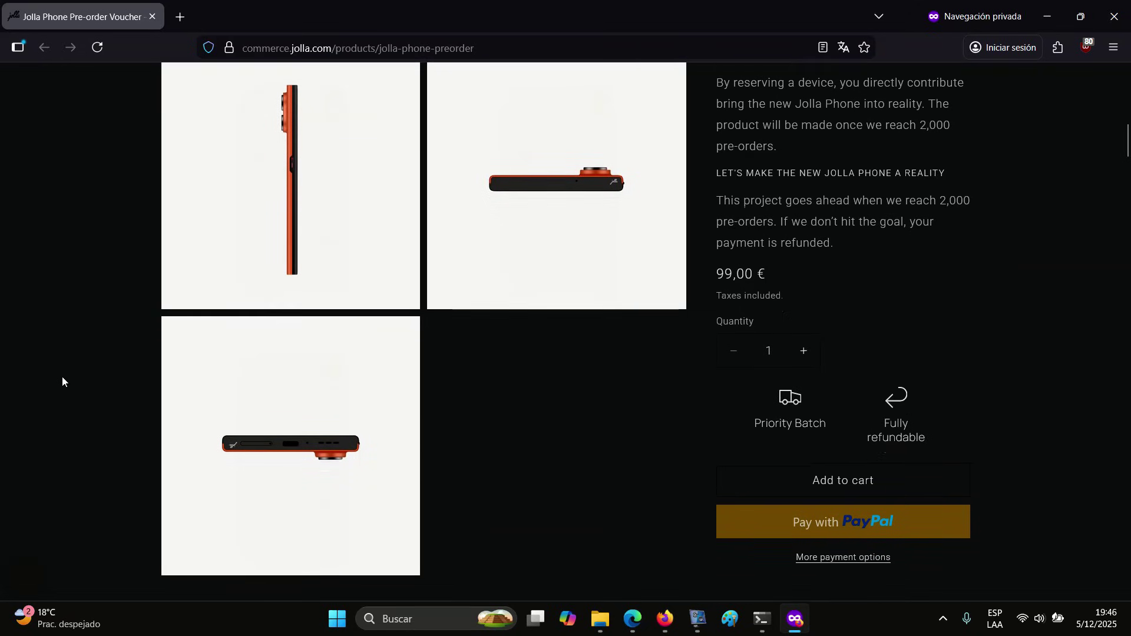
scroll(62, 382, "down", 1)
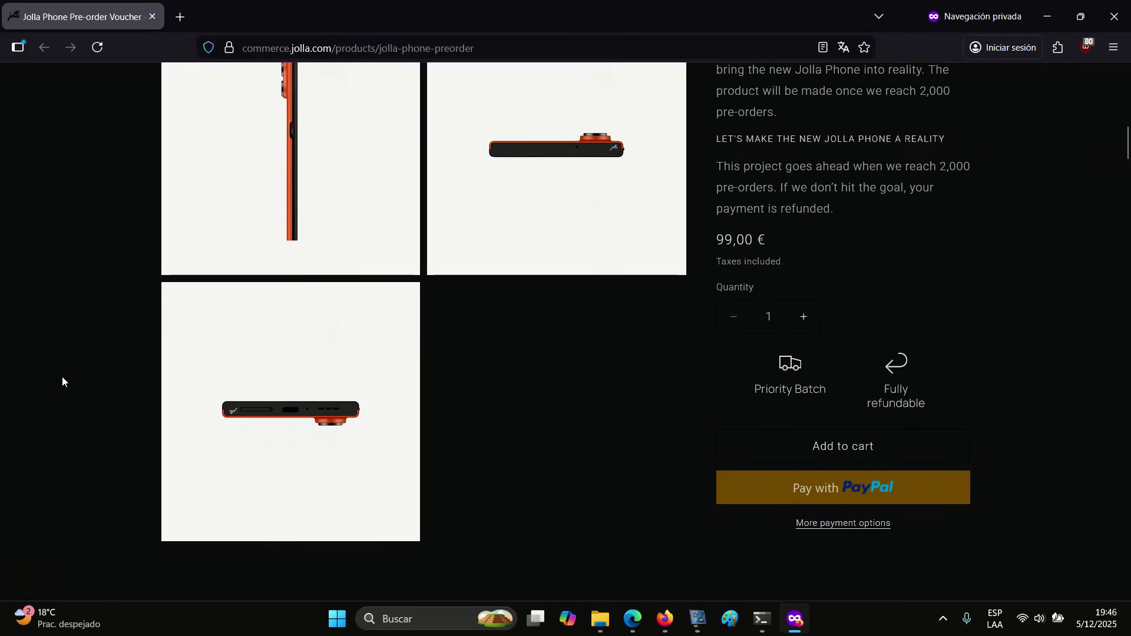
scroll(63, 382, "down", 1)
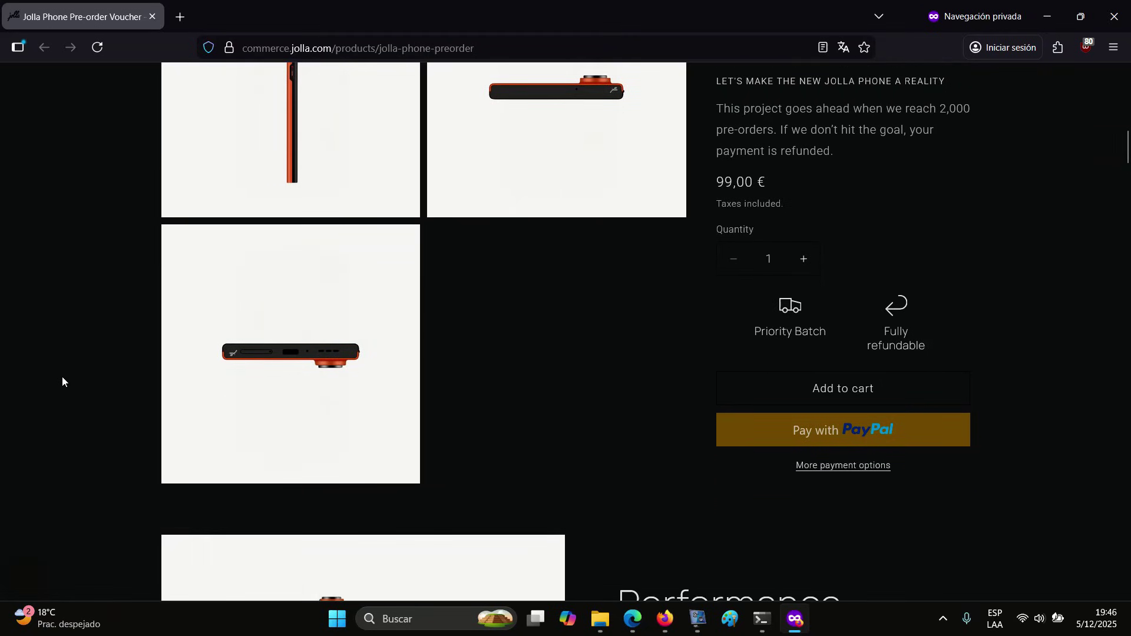
scroll(62, 382, "down", 1)
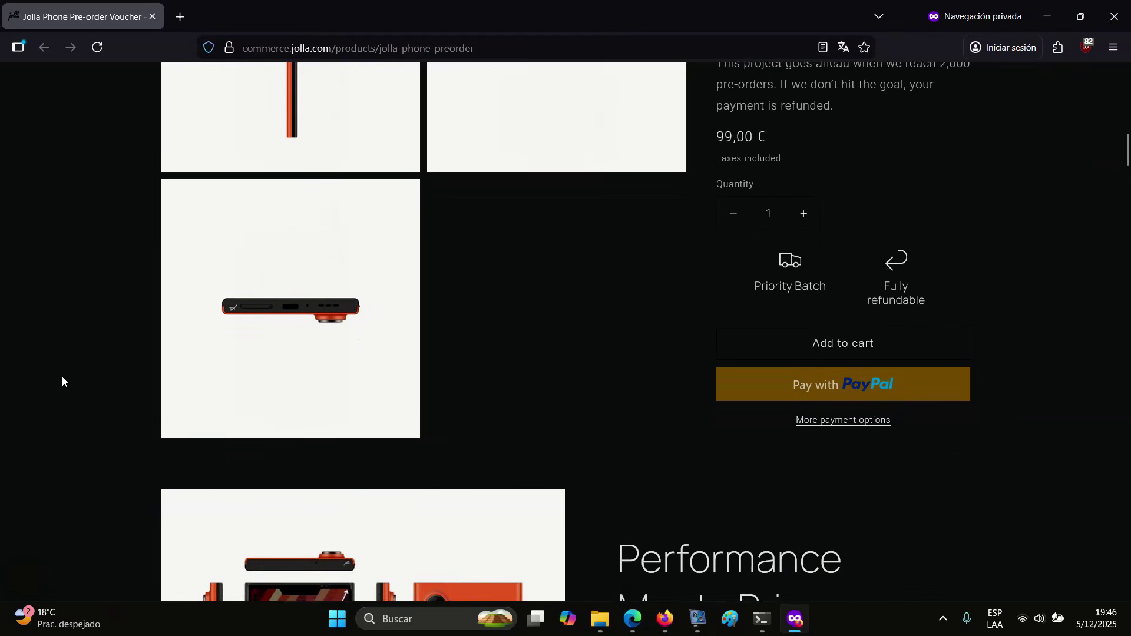
scroll(61, 383, "down", 1)
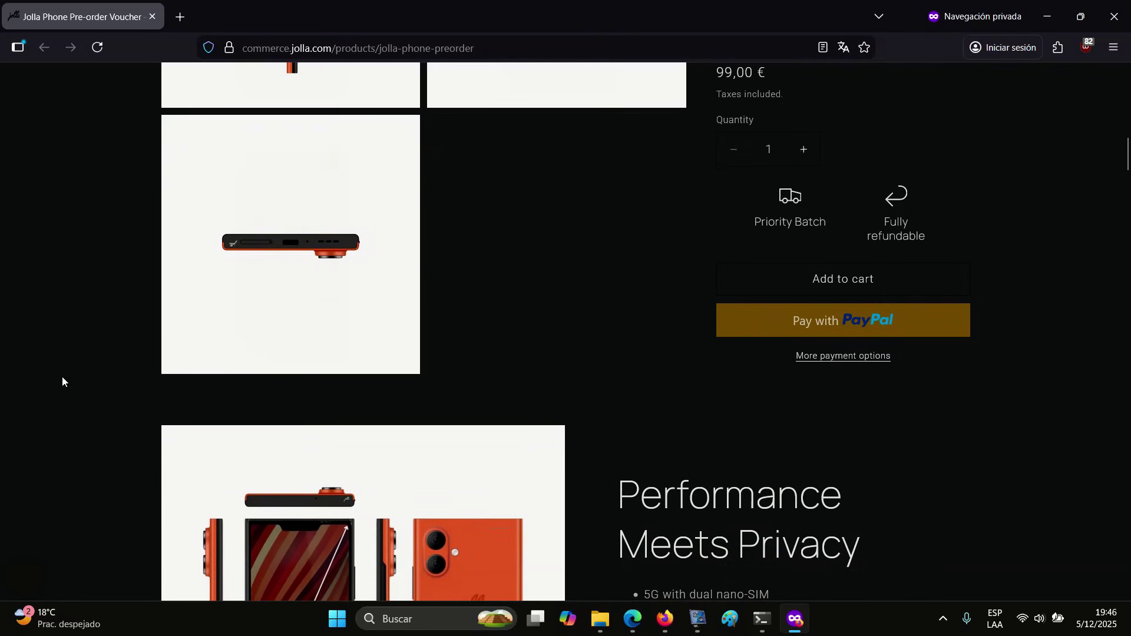
scroll(62, 381, "down", 2)
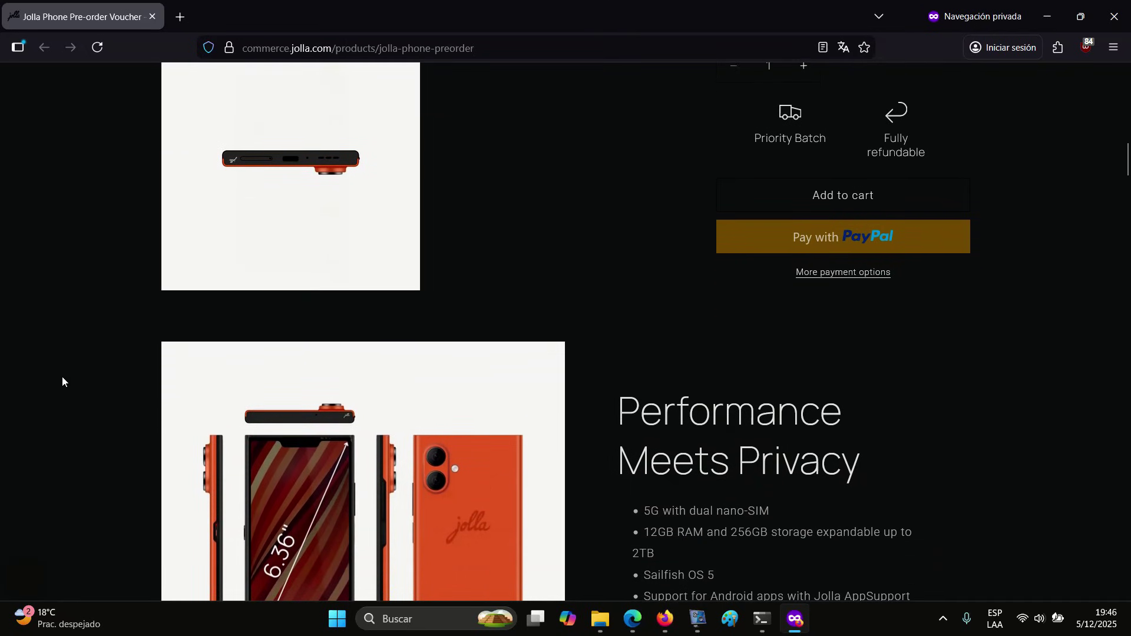
scroll(62, 382, "down", 1)
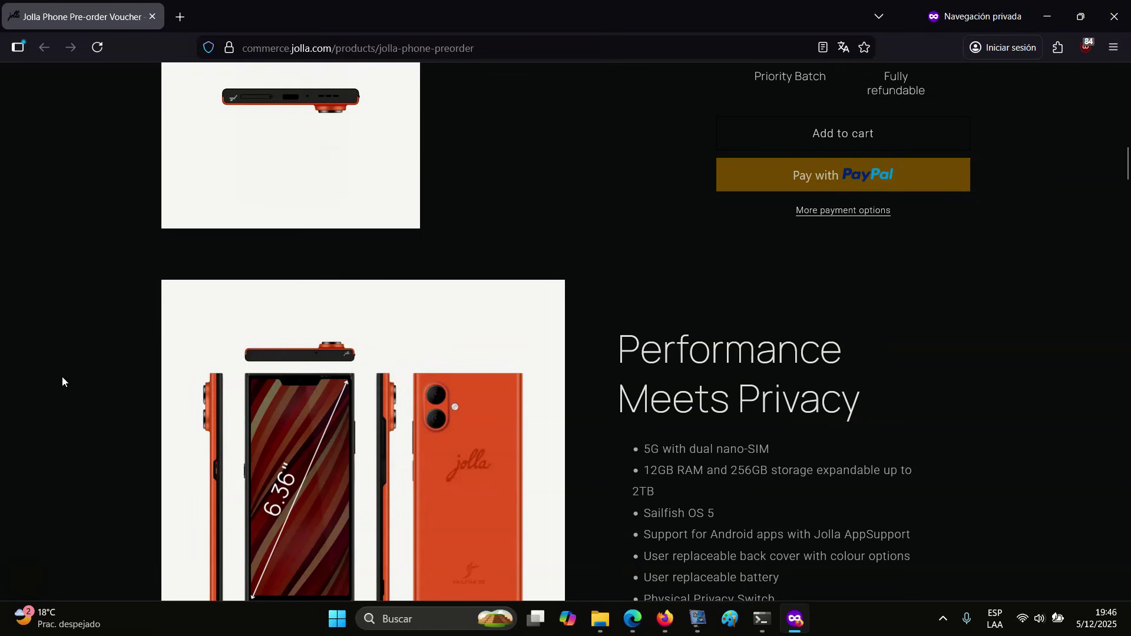
scroll(62, 382, "down", 1)
scroll(62, 381, "down", 1)
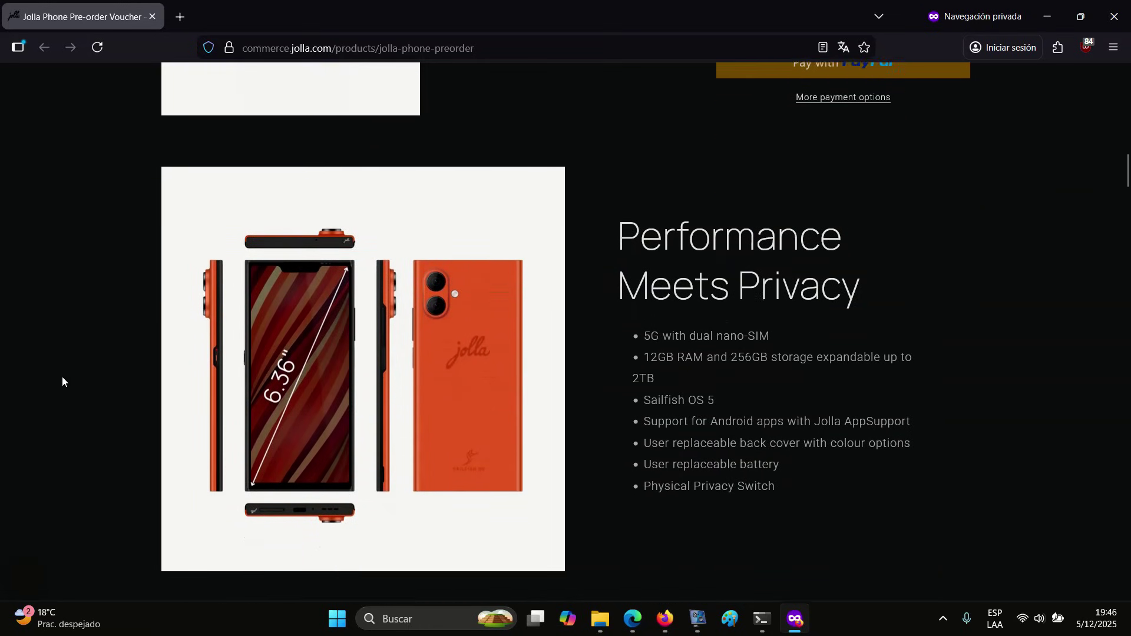
scroll(62, 382, "down", 1)
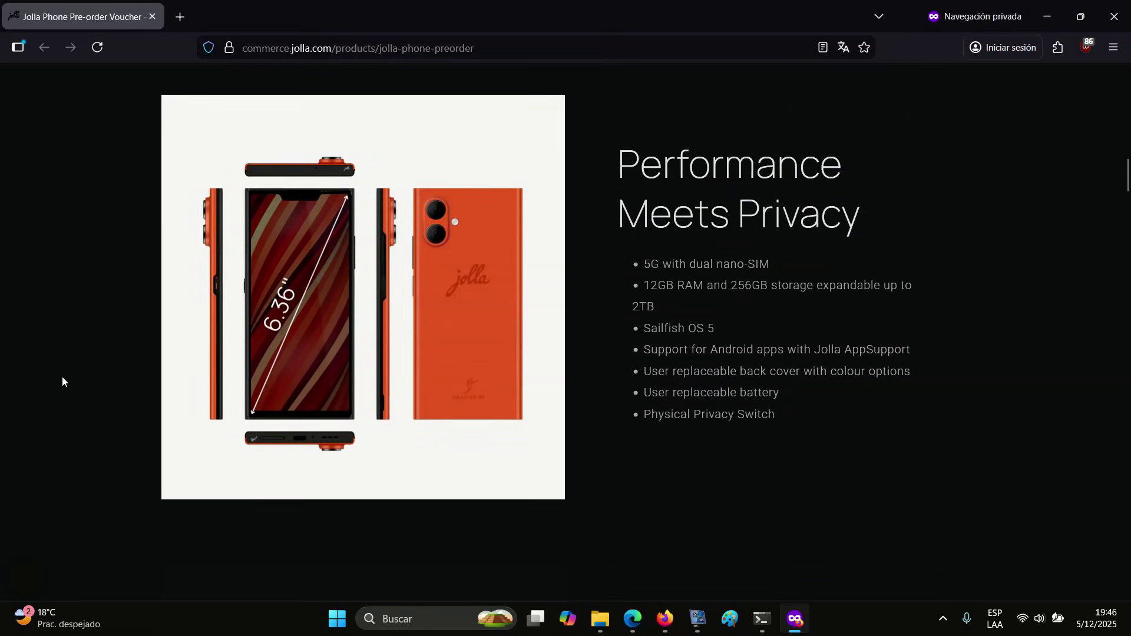
scroll(62, 382, "down", 1)
scroll(62, 382, "down", 1)
scroll(62, 382, "down", 1)
scroll(62, 382, "down", 1)
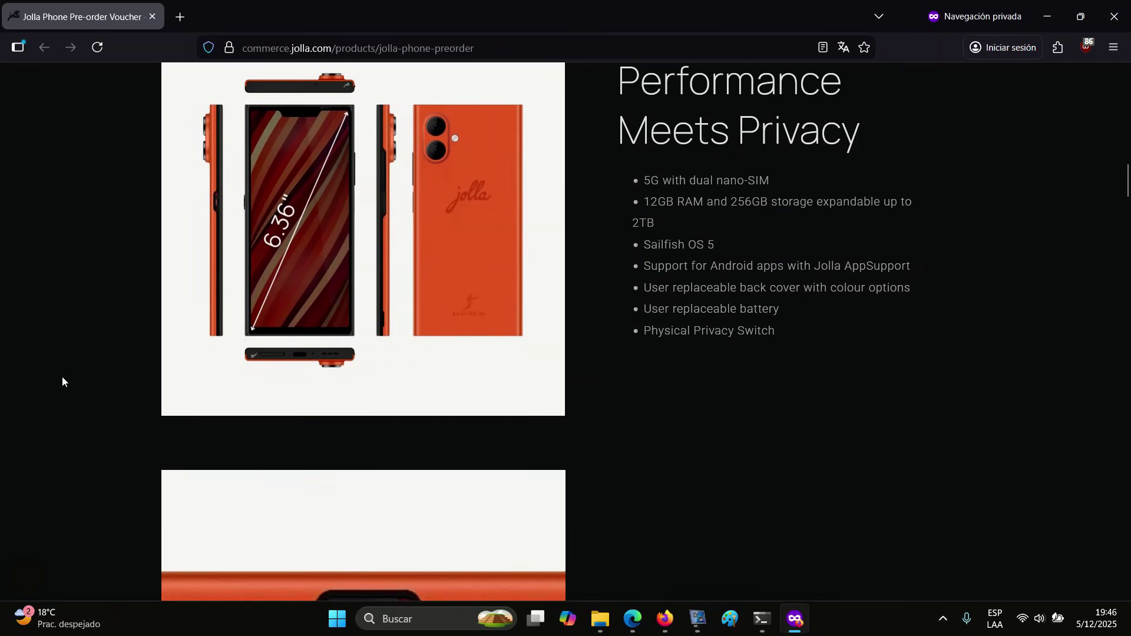
scroll(62, 382, "down", 1)
scroll(61, 382, "down", 1)
scroll(62, 382, "down", 1)
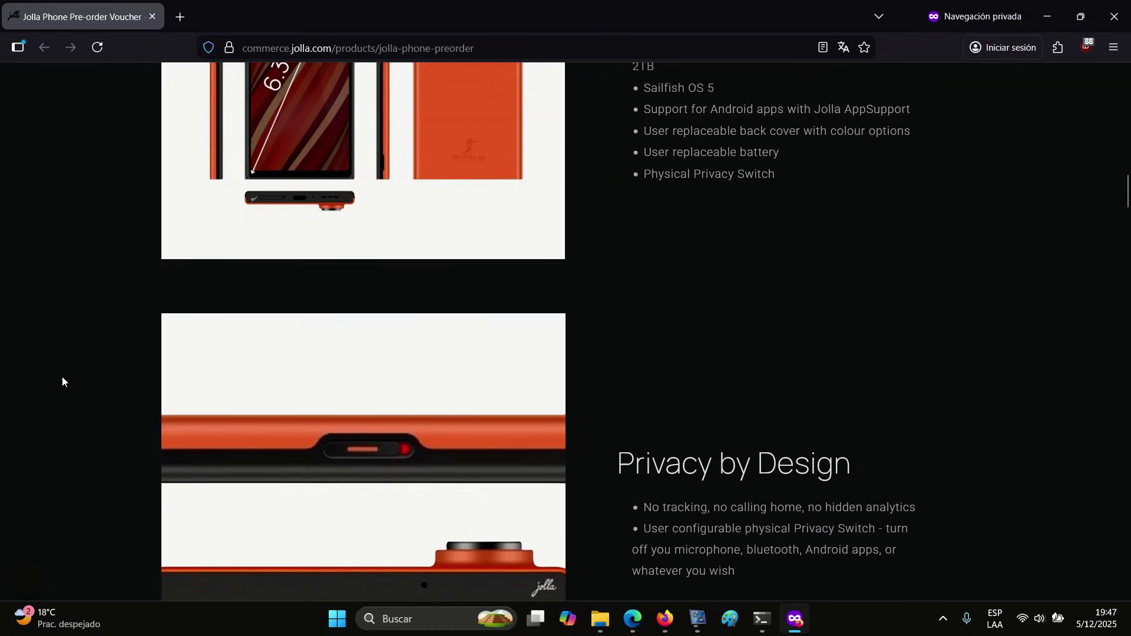
scroll(62, 381, "down", 1)
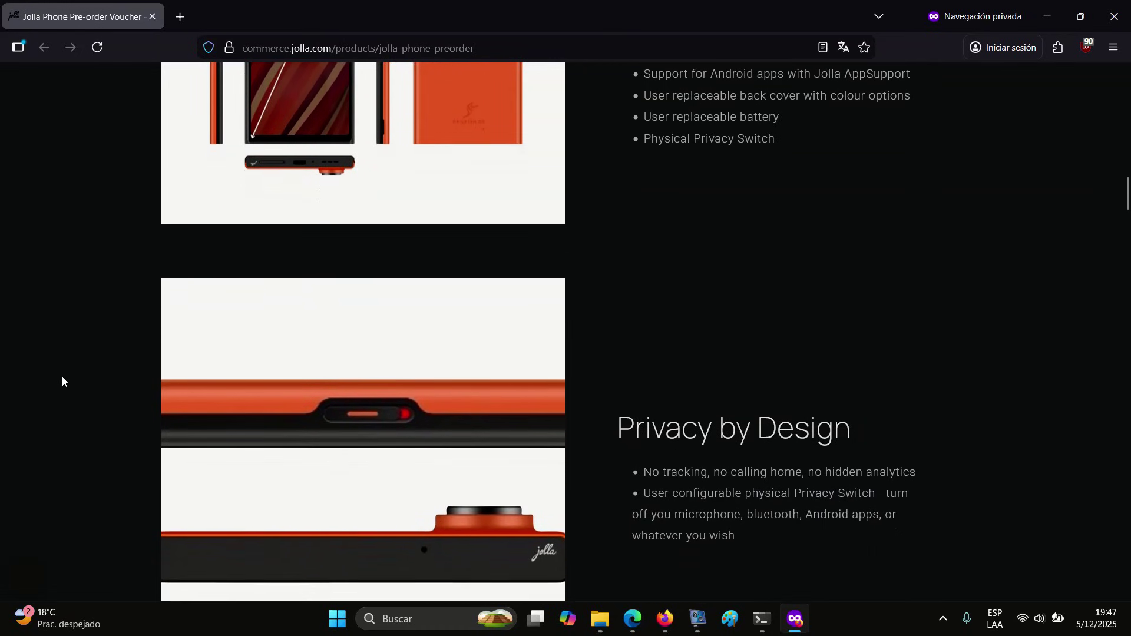
scroll(62, 381, "down", 1)
scroll(62, 381, "down", 1)
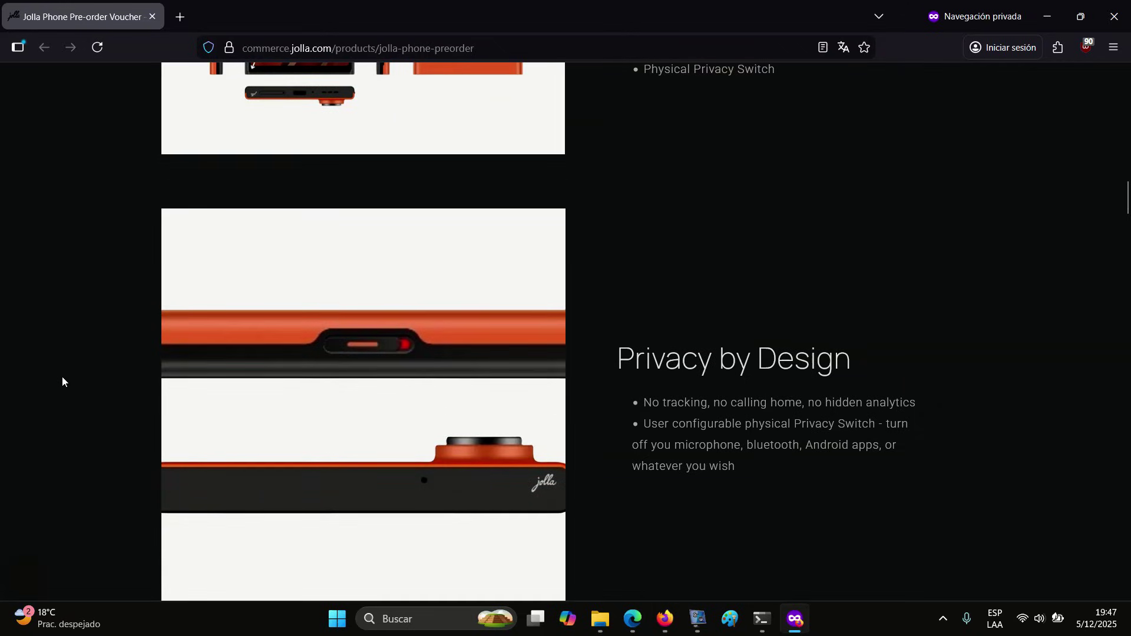
scroll(62, 381, "down", 1)
scroll(63, 381, "down", 1)
scroll(62, 382, "down", 1)
scroll(63, 381, "down", 1)
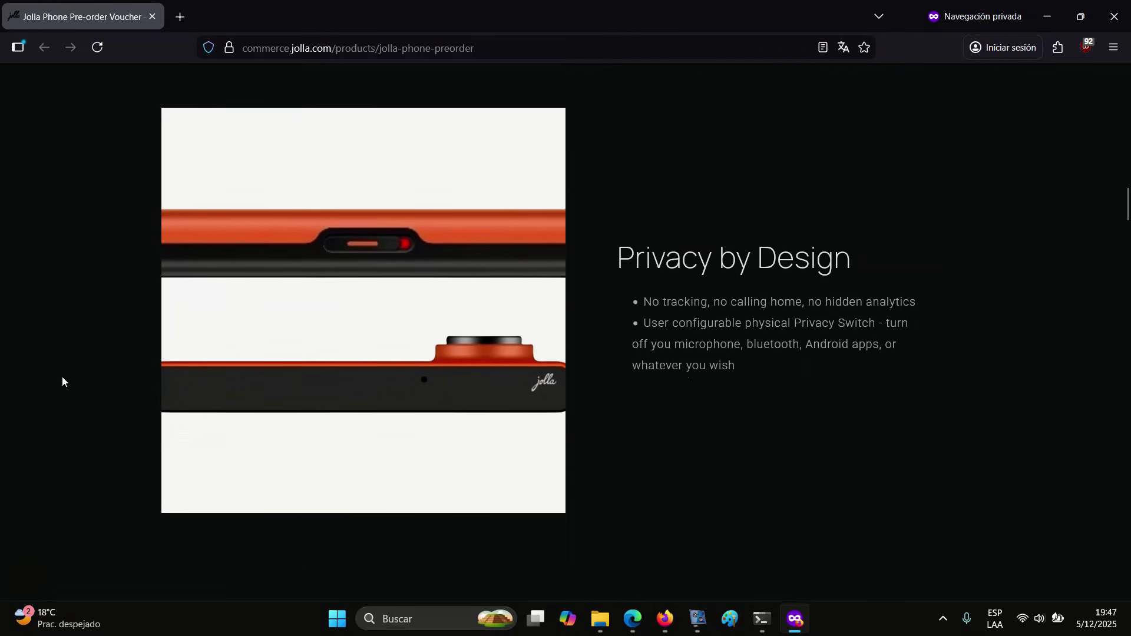
scroll(62, 381, "down", 1)
scroll(62, 382, "down", 1)
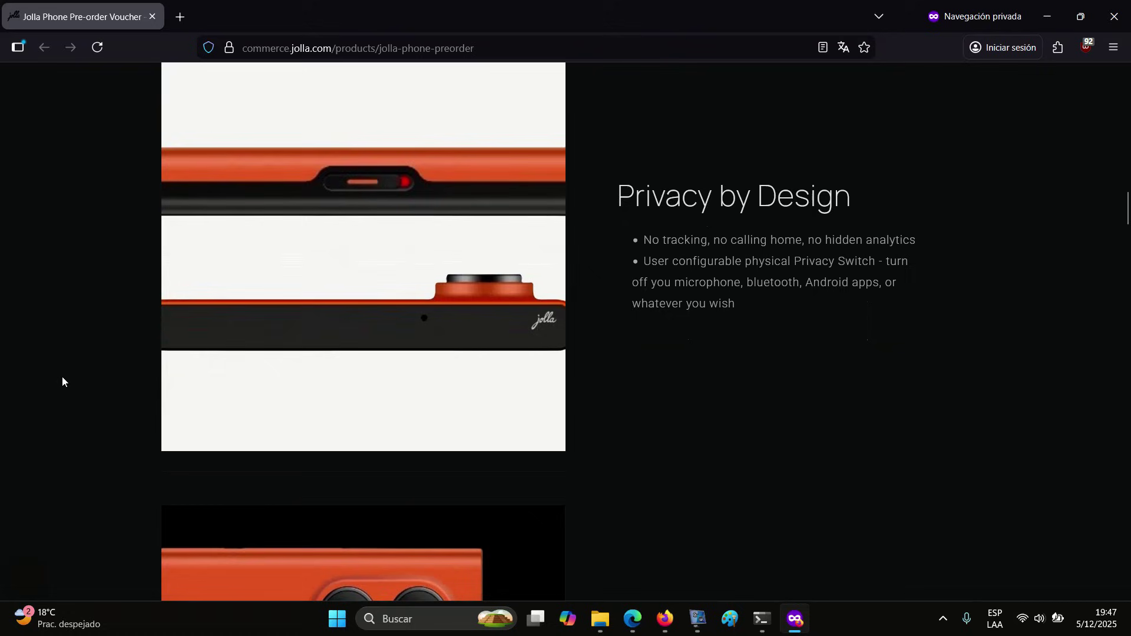
scroll(62, 382, "down", 1)
scroll(62, 382, "down", 1)
scroll(62, 382, "down", 1)
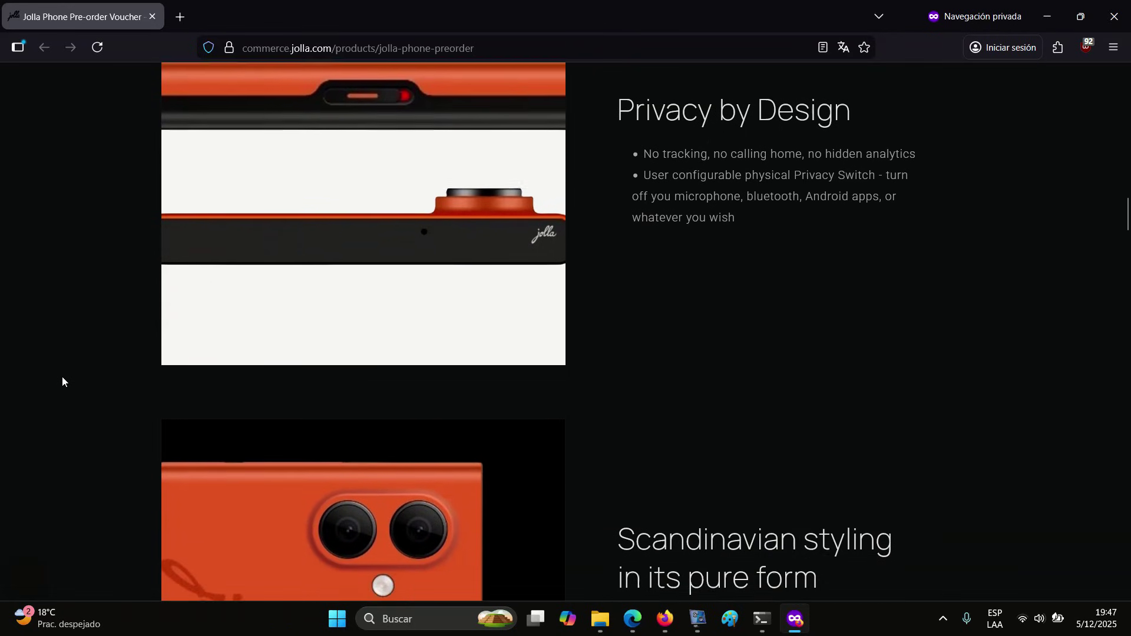
scroll(61, 383, "down", 1)
scroll(62, 381, "down", 1)
scroll(62, 381, "down", 1)
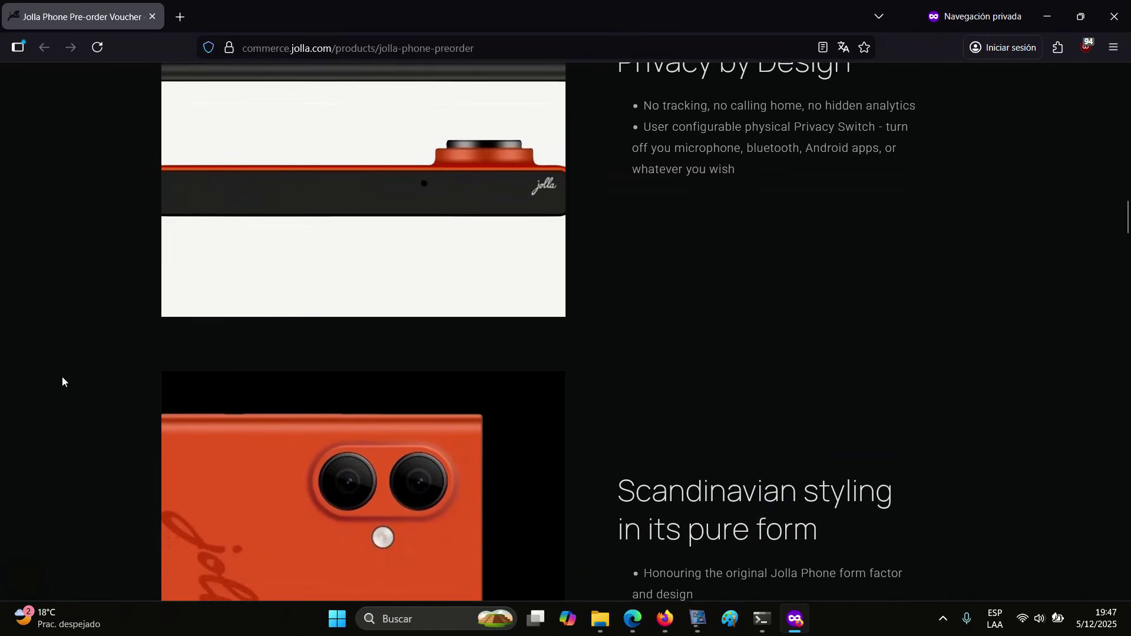
scroll(61, 382, "down", 1)
scroll(62, 382, "down", 1)
scroll(62, 382, "down", 1)
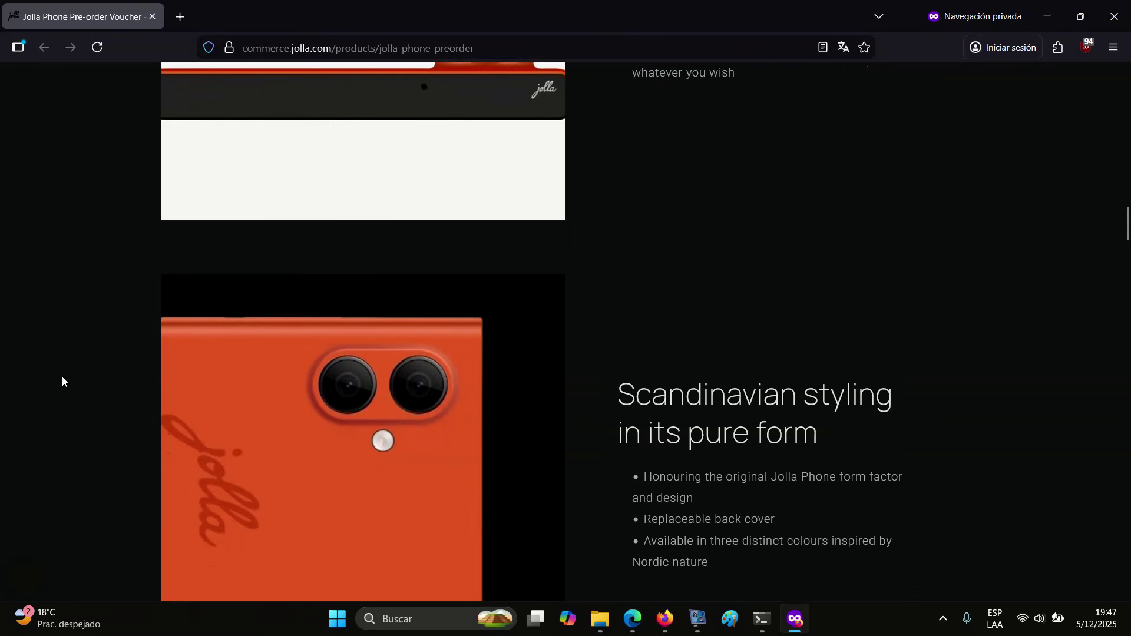
scroll(61, 381, "down", 1)
scroll(62, 382, "down", 1)
scroll(61, 382, "down", 3)
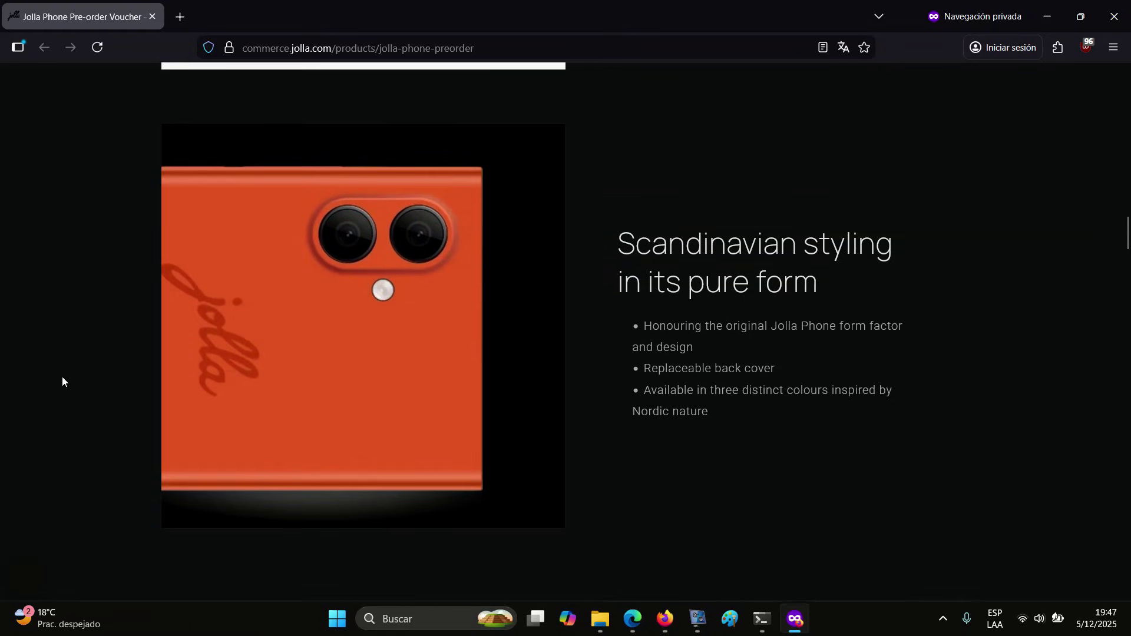
scroll(62, 382, "down", 2)
scroll(61, 381, "down", 1)
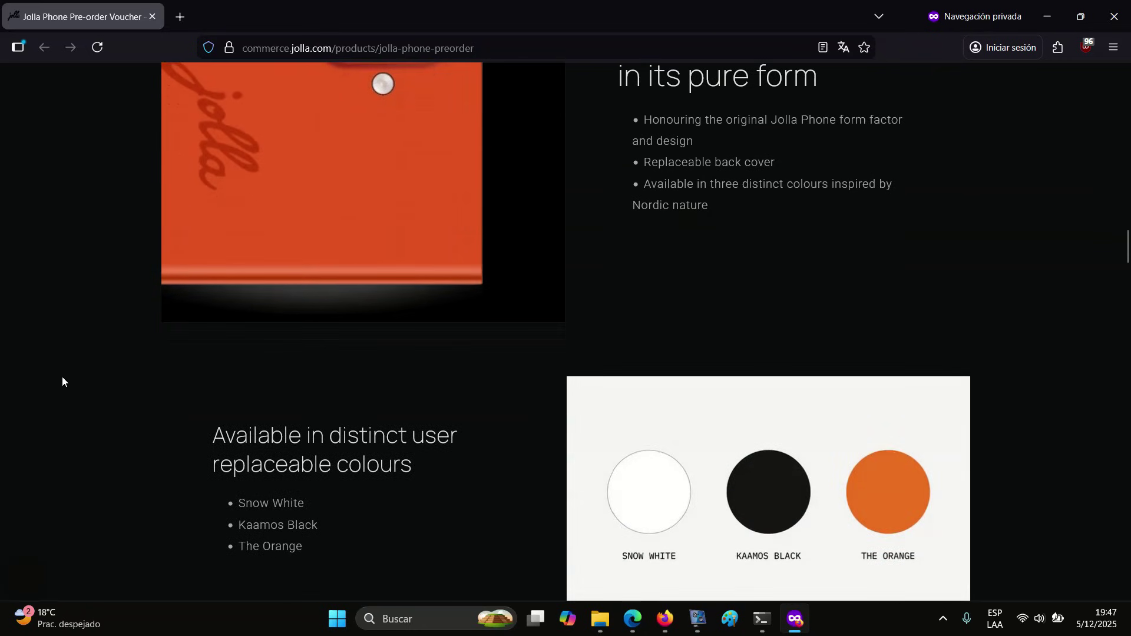
scroll(61, 383, "down", 2)
scroll(62, 382, "down", 1)
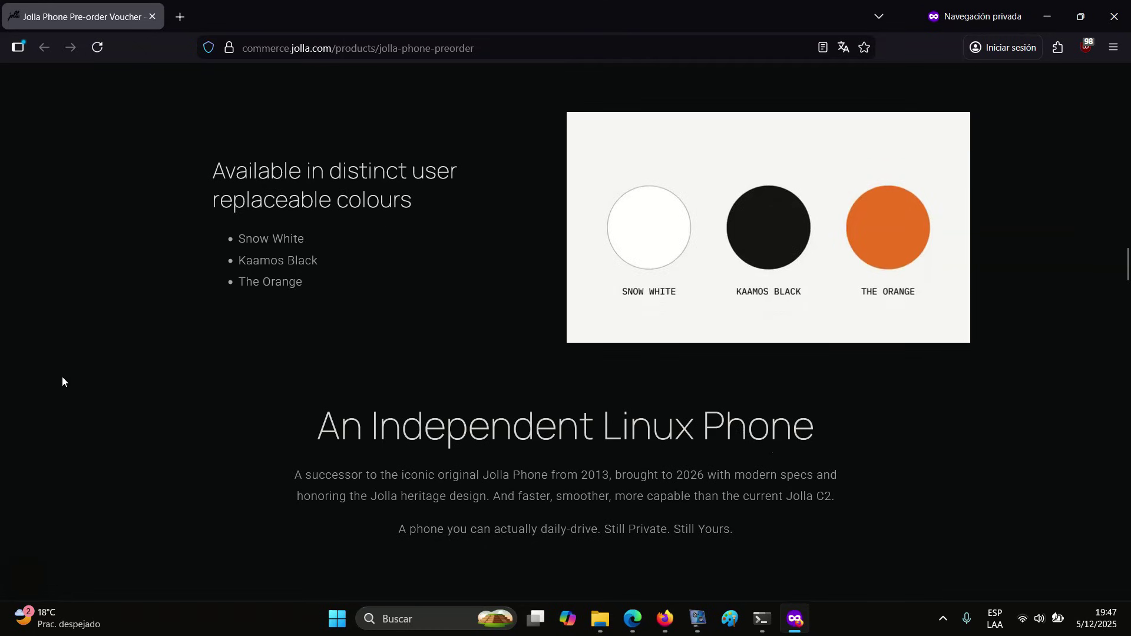
scroll(62, 381, "down", 1)
scroll(63, 382, "down", 1)
scroll(62, 382, "down", 1)
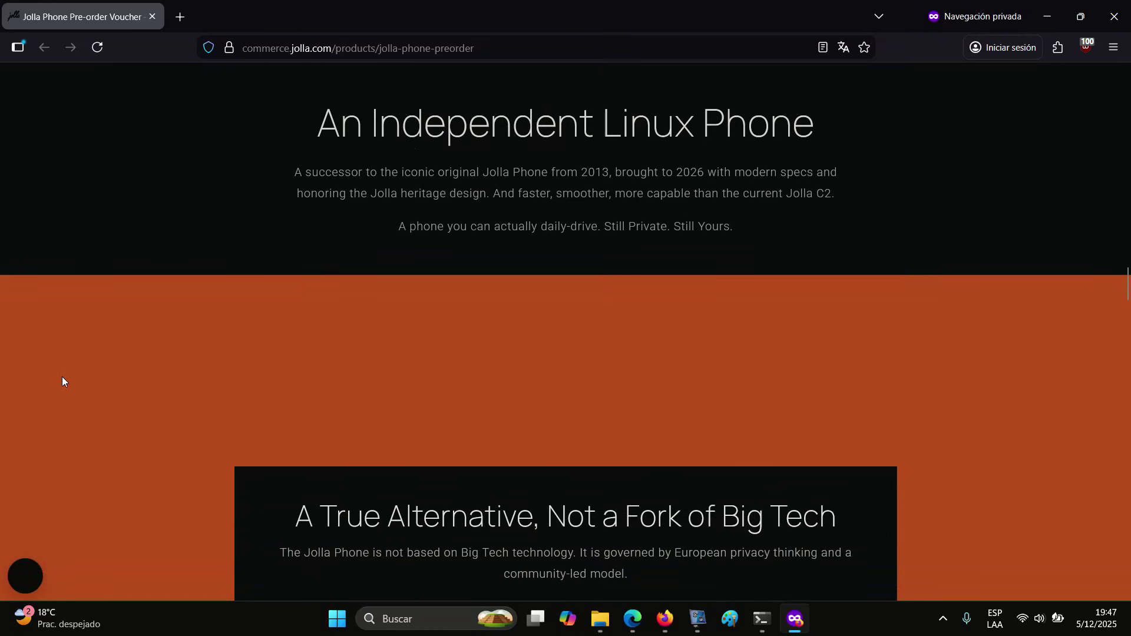
scroll(63, 382, "down", 2)
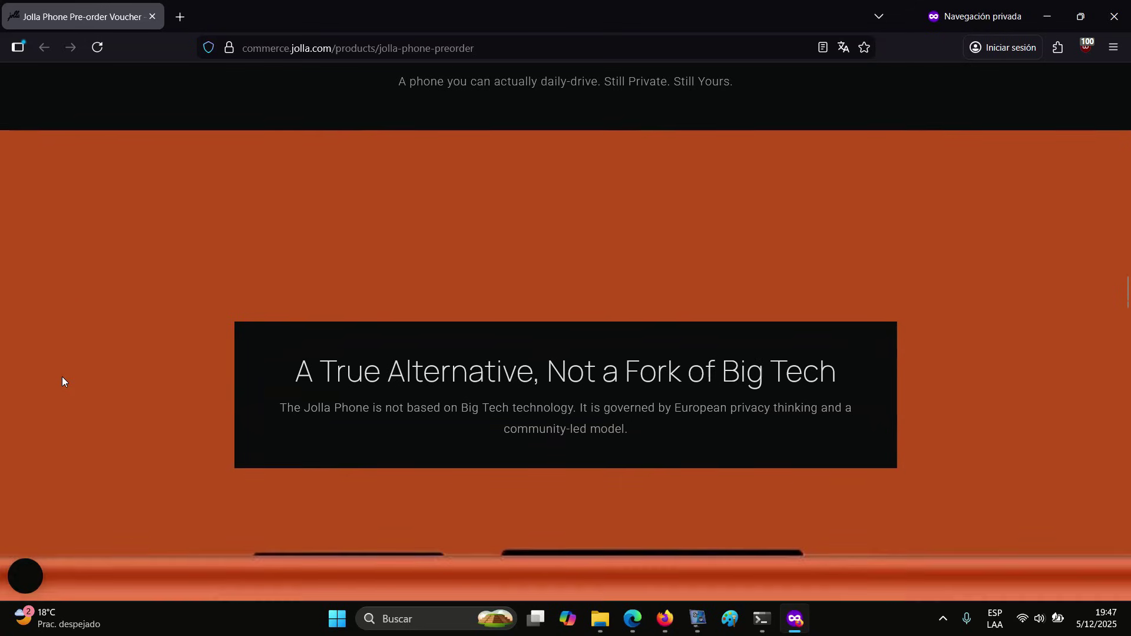
scroll(63, 381, "down", 1)
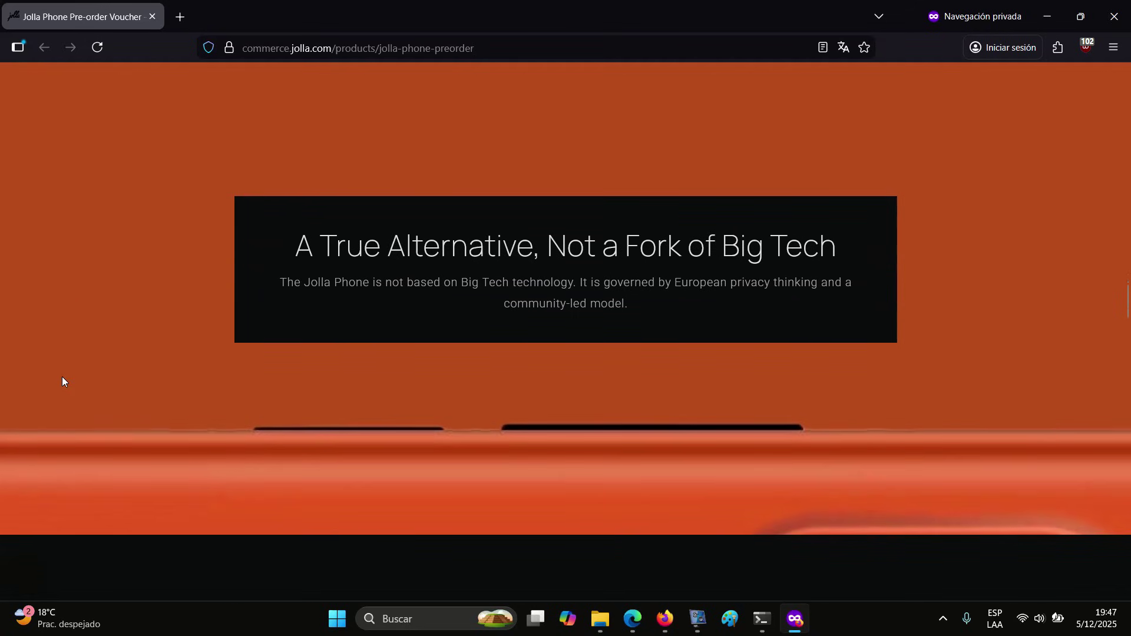
scroll(62, 381, "down", 1)
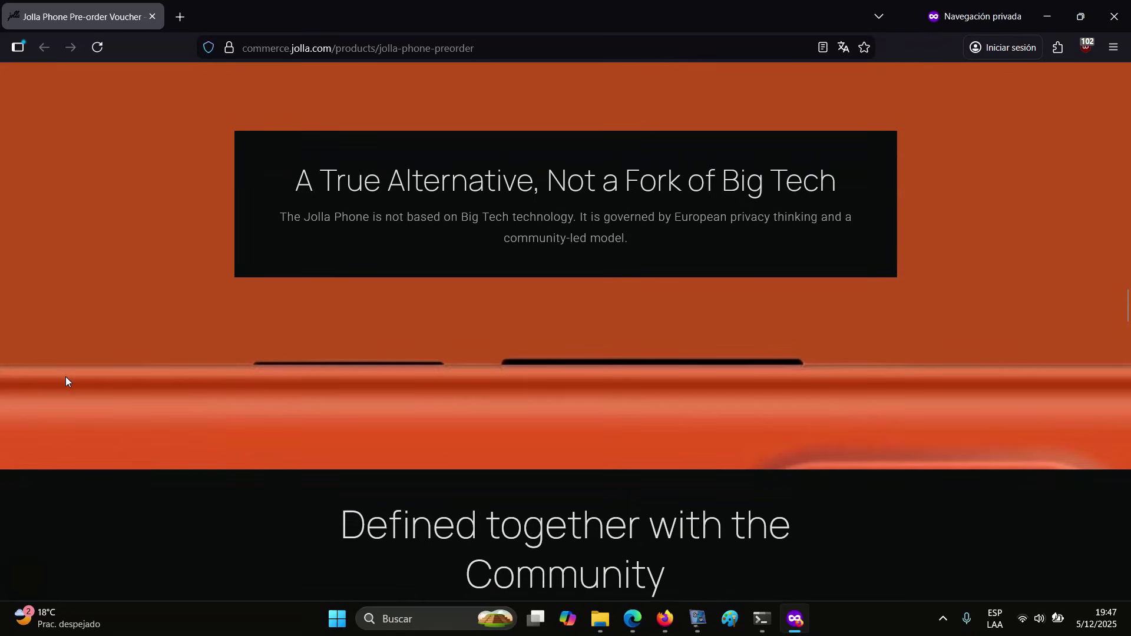
scroll(1019, 542, "down", 2)
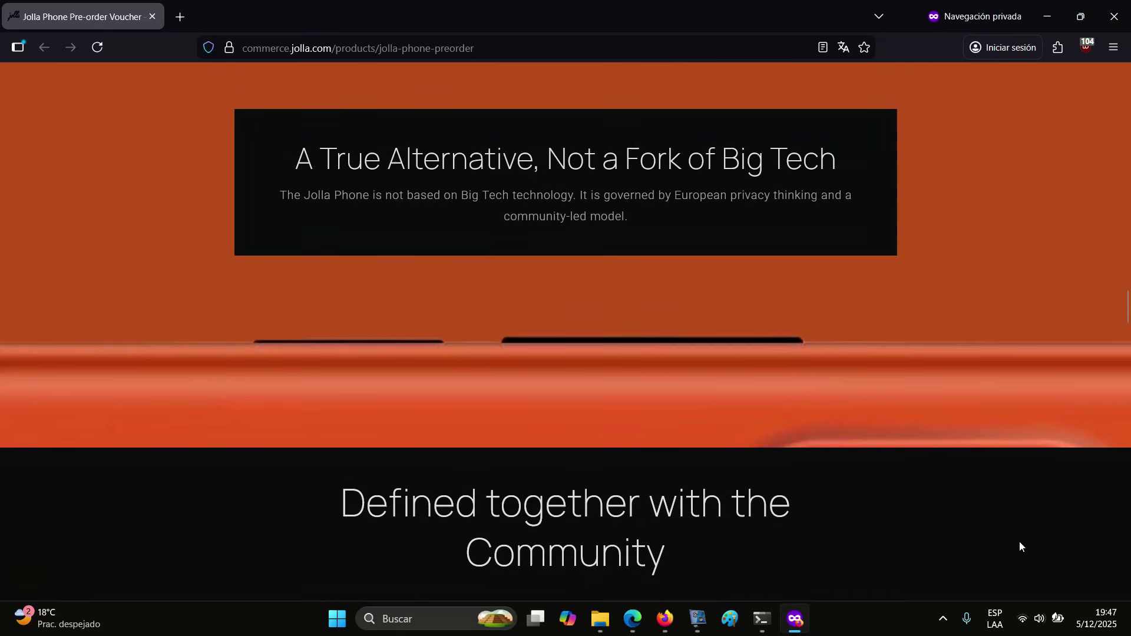
scroll(1018, 546, "down", 1)
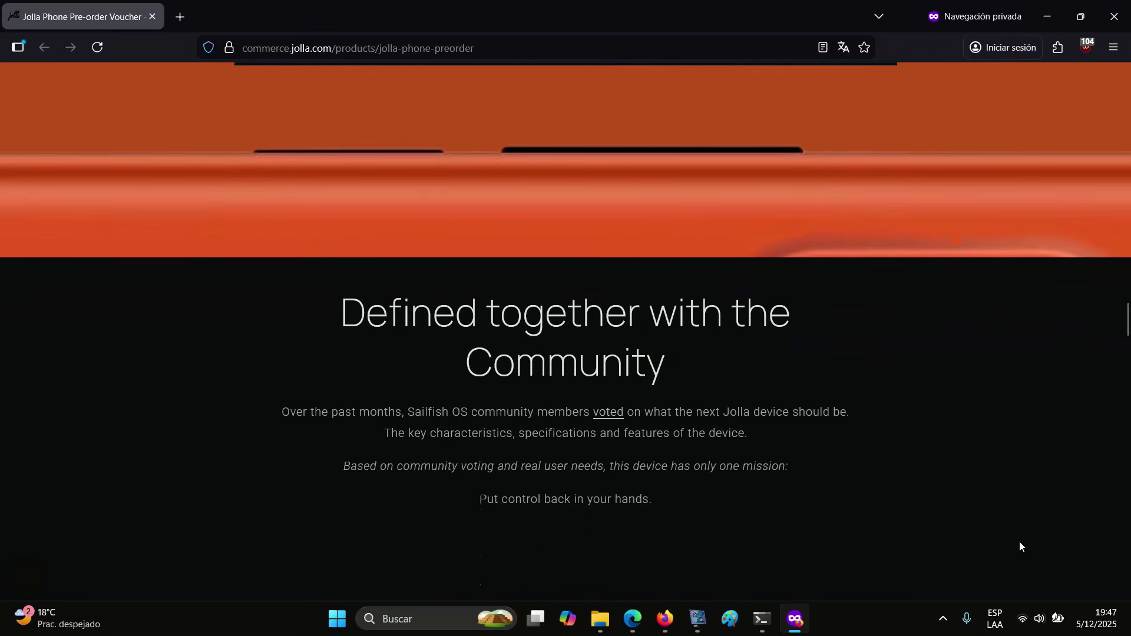
scroll(1019, 546, "down", 1)
scroll(1018, 546, "down", 1)
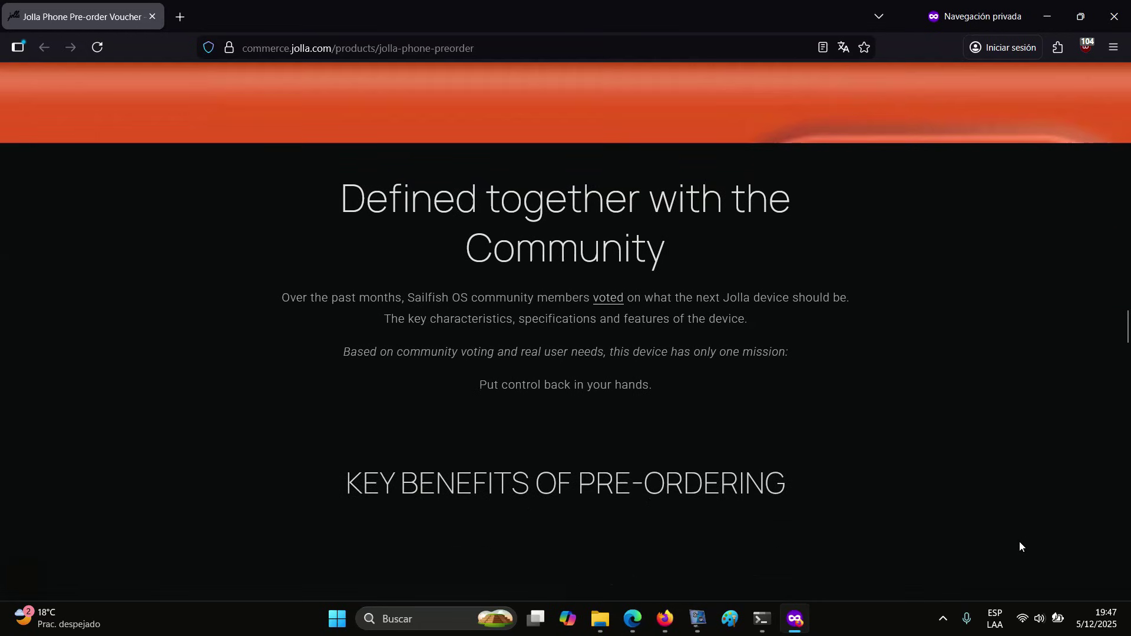
scroll(1018, 546, "down", 1)
scroll(1018, 547, "down", 1)
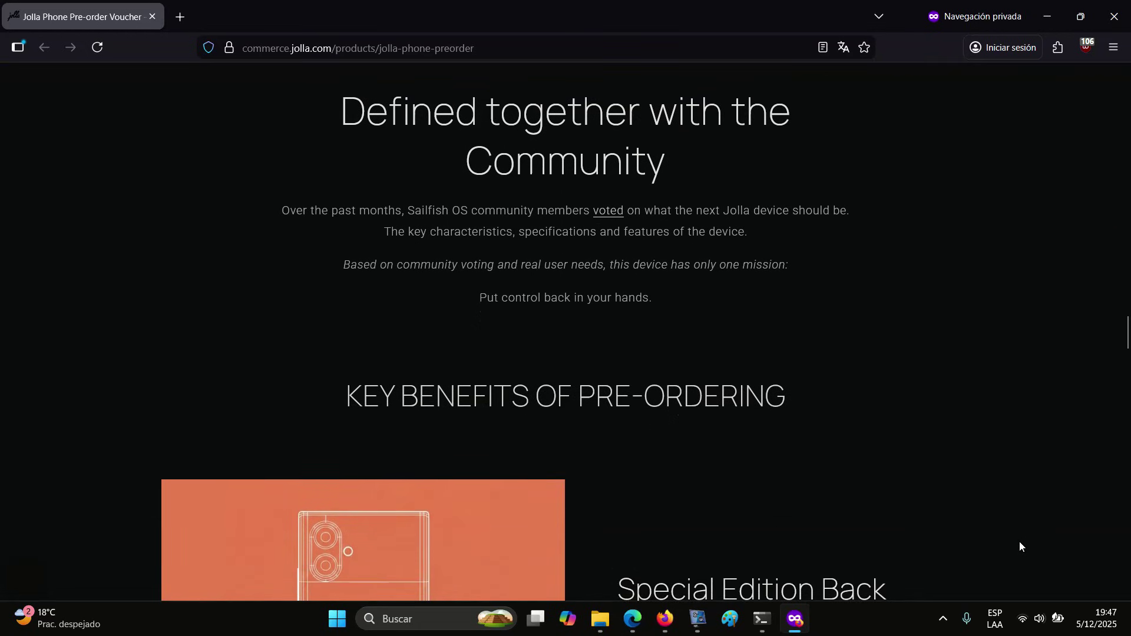
scroll(1019, 546, "down", 1)
scroll(1019, 547, "down", 1)
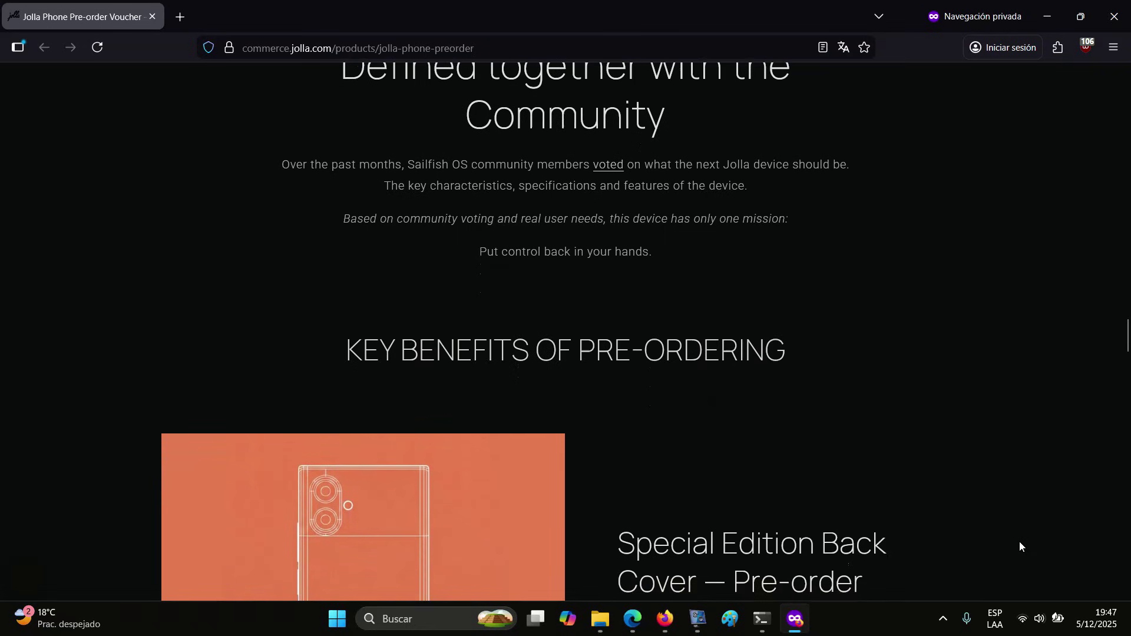
scroll(1019, 547, "down", 1)
scroll(1018, 546, "down", 1)
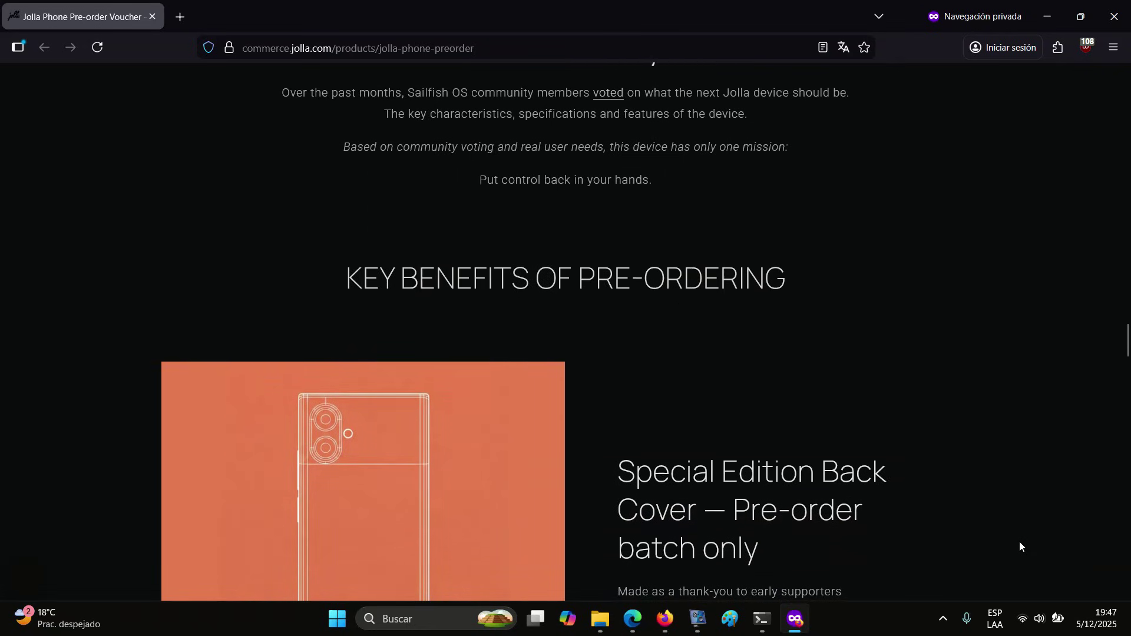
scroll(1018, 546, "down", 1)
scroll(1019, 546, "down", 1)
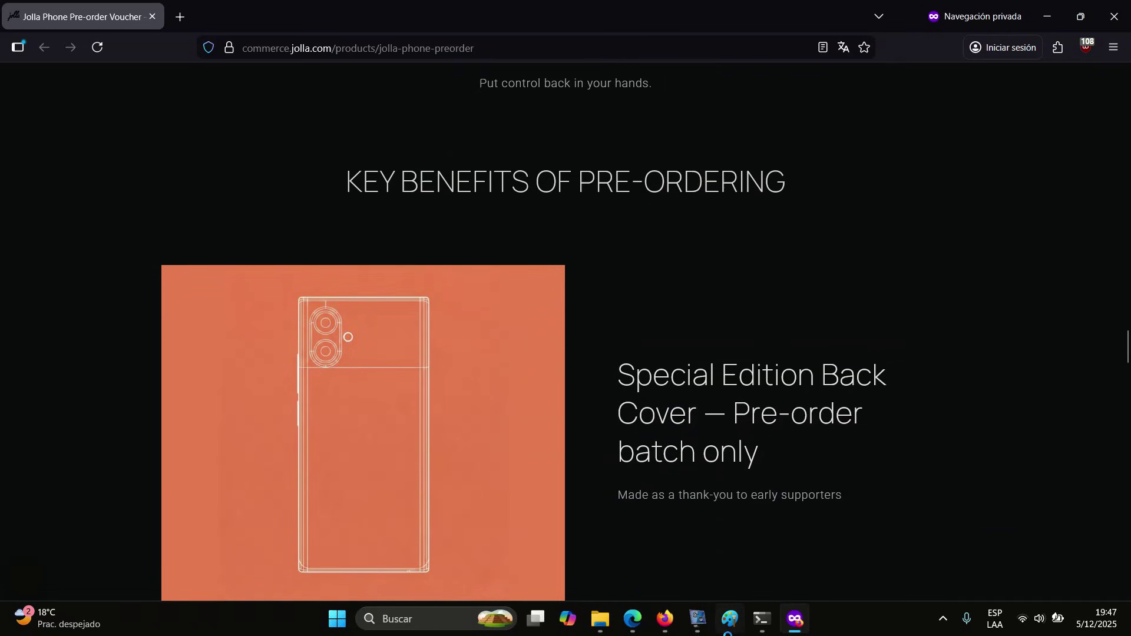
- Toggle the Speechma text-to-speech window from the taskbar, leaving it minimized
left_click(663, 621)
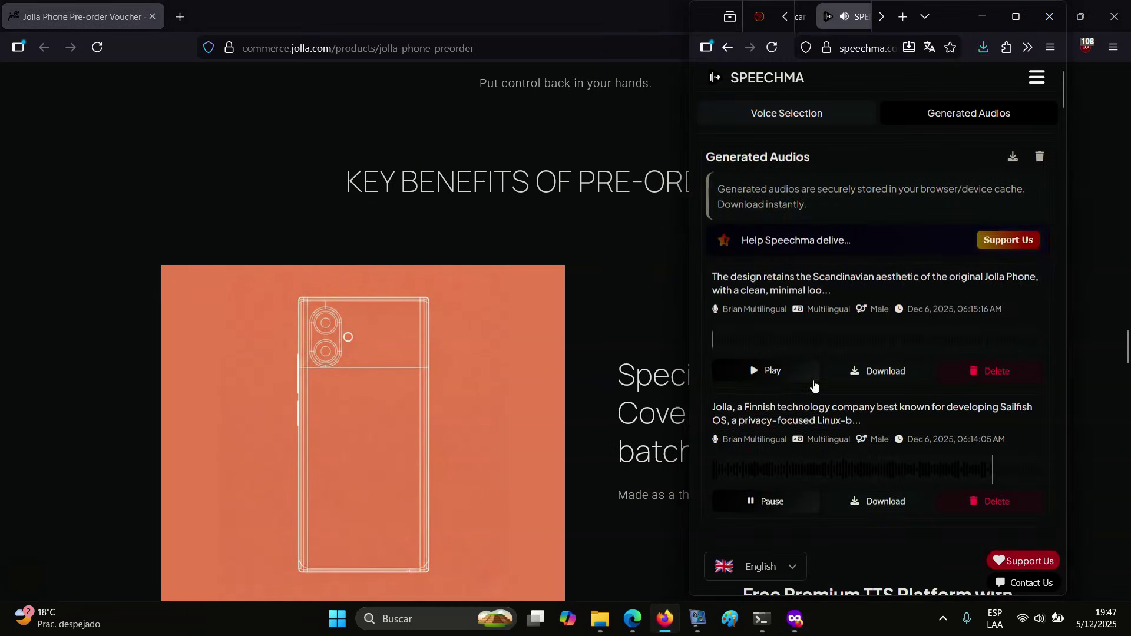
left_click(982, 17)
scroll(1039, 370, "down", 1)
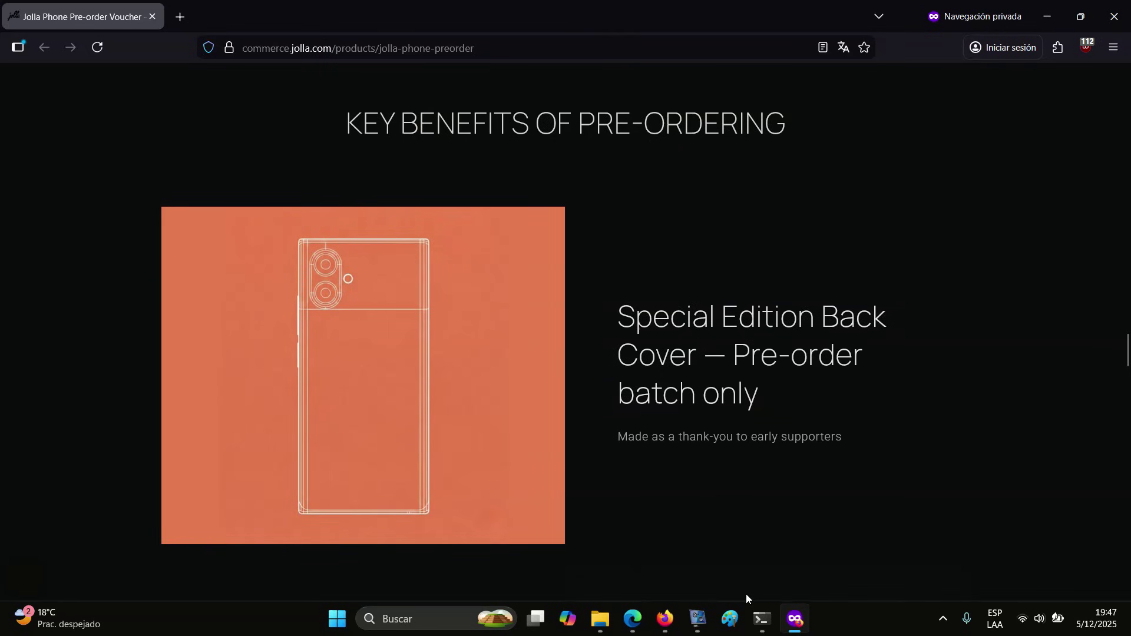
scroll(741, 497, "down", 3)
scroll(741, 498, "down", 2)
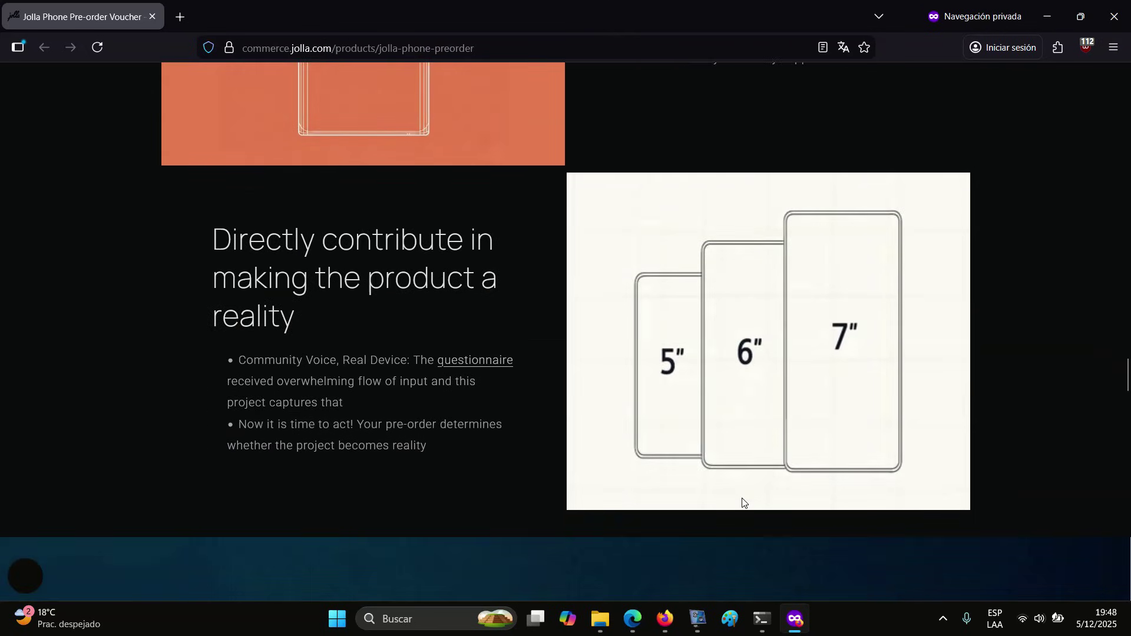
scroll(742, 503, "down", 1)
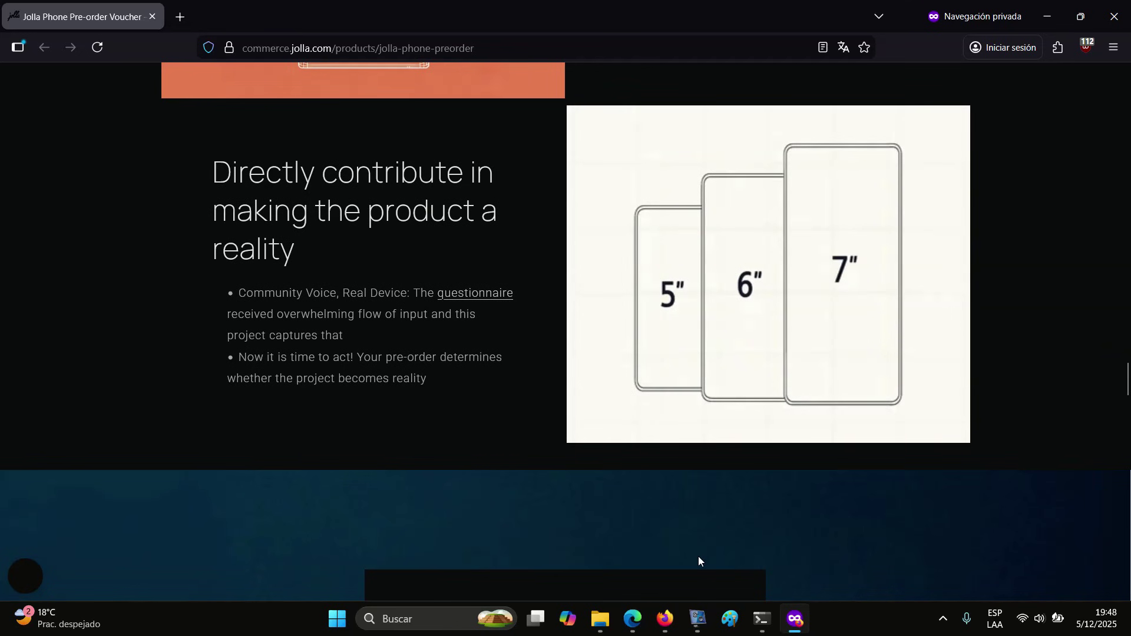
left_click(664, 623)
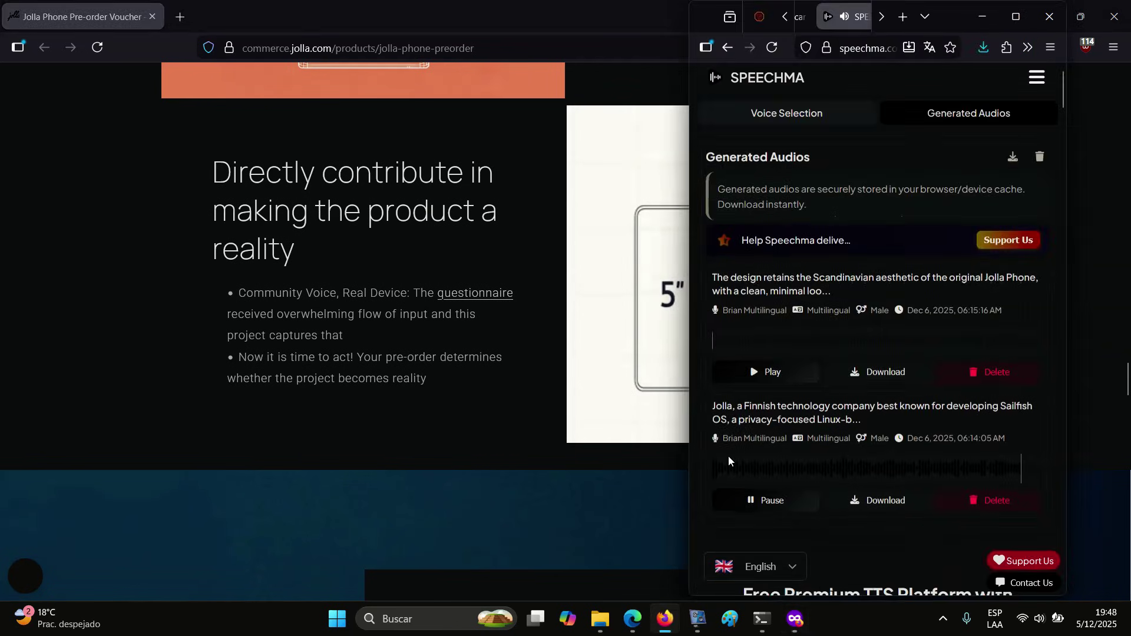
left_click(669, 623)
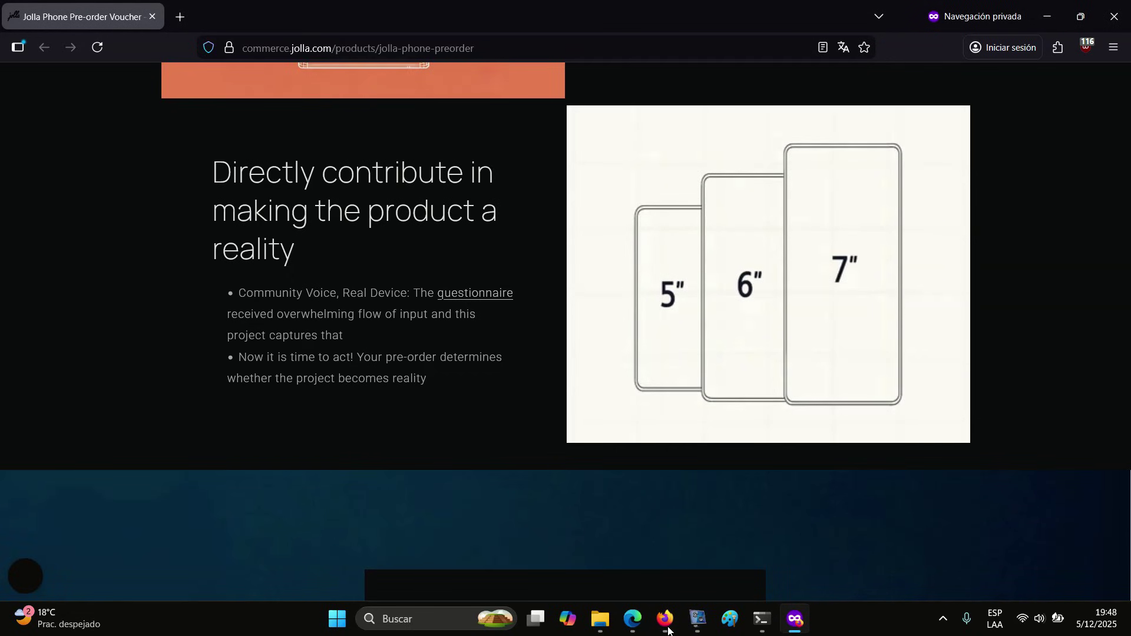
left_click(665, 623)
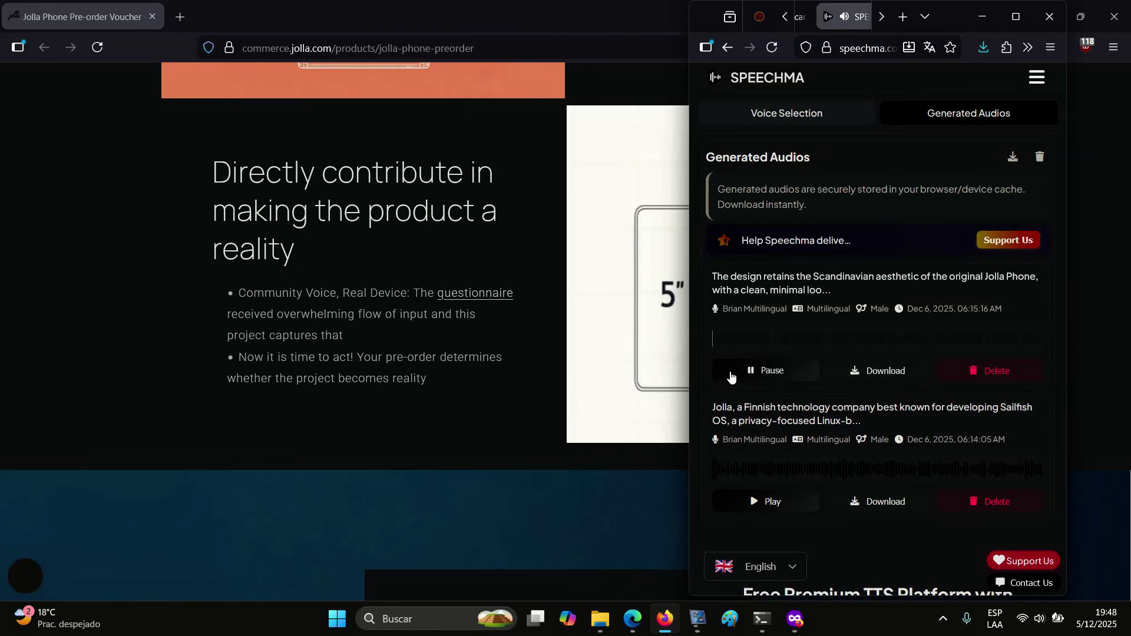
left_click(983, 16)
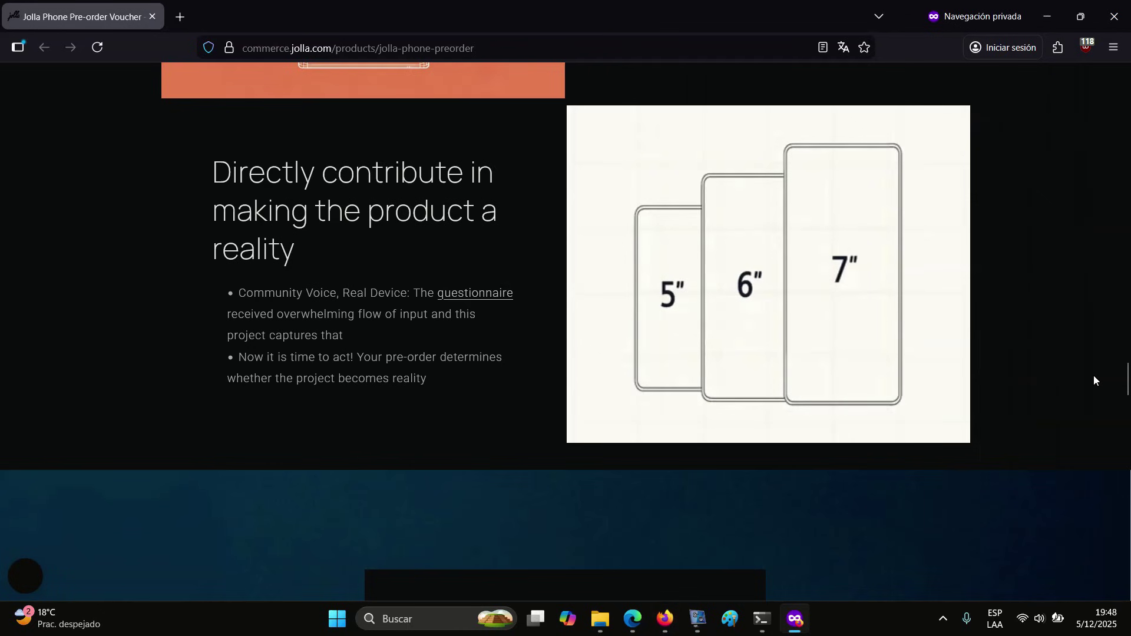
scroll(1094, 380, "down", 2)
scroll(1093, 380, "down", 3)
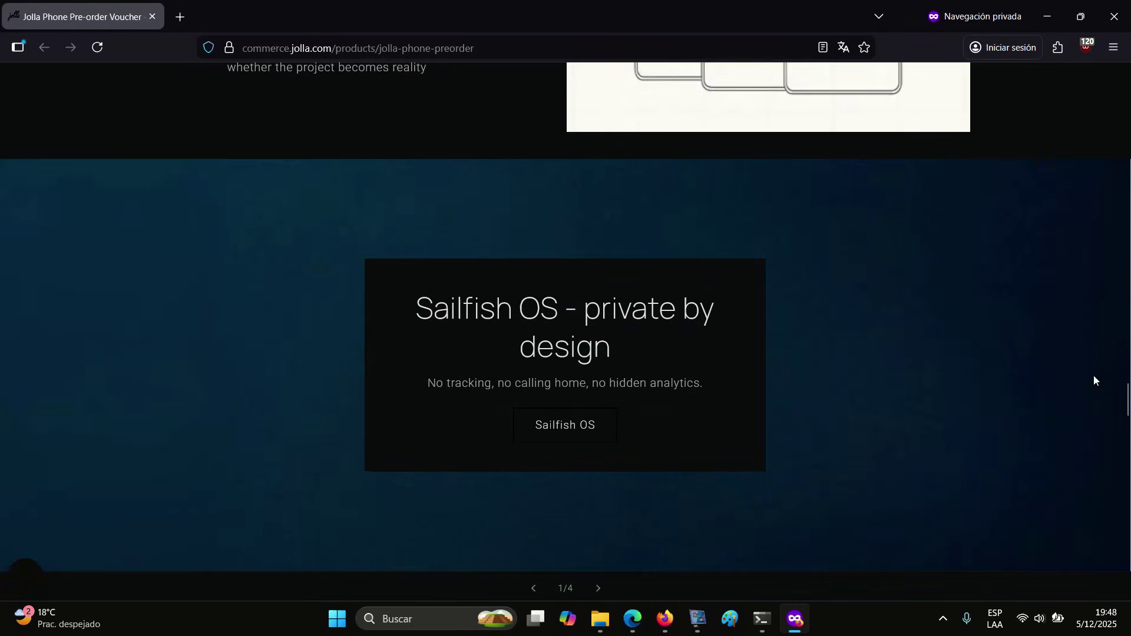
scroll(1093, 380, "down", 2)
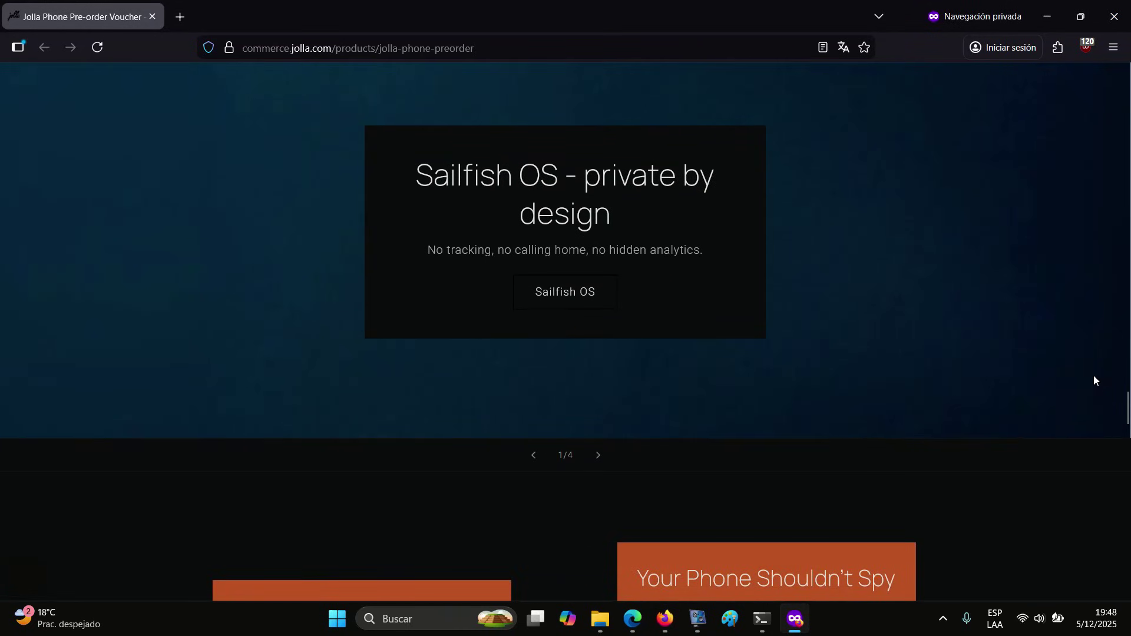
scroll(1092, 380, "down", 5)
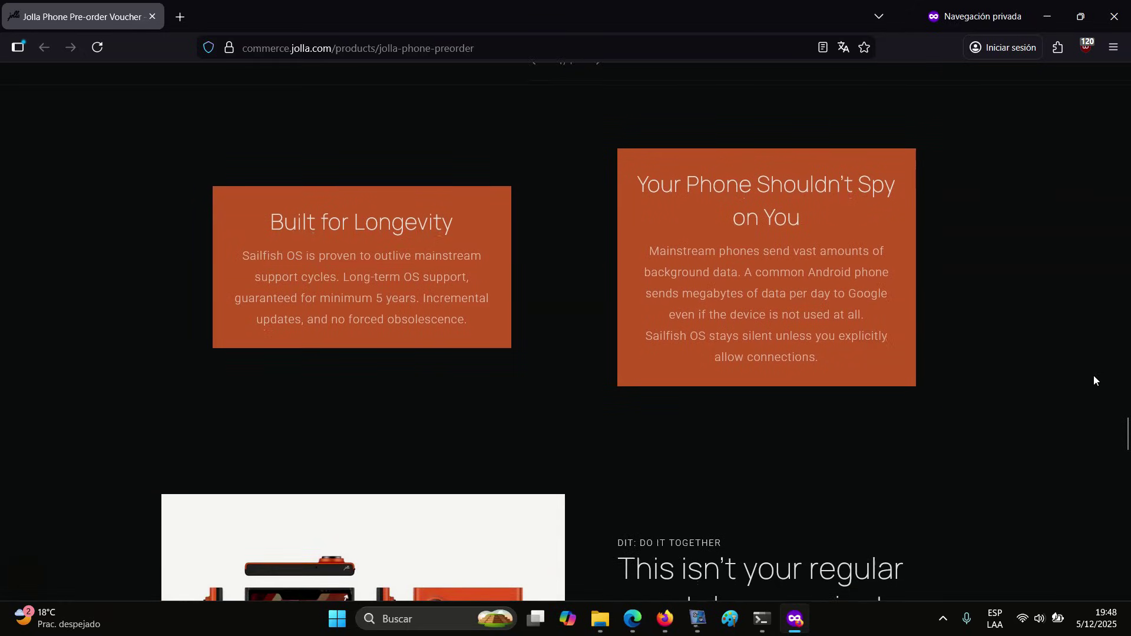
scroll(1093, 380, "down", 4)
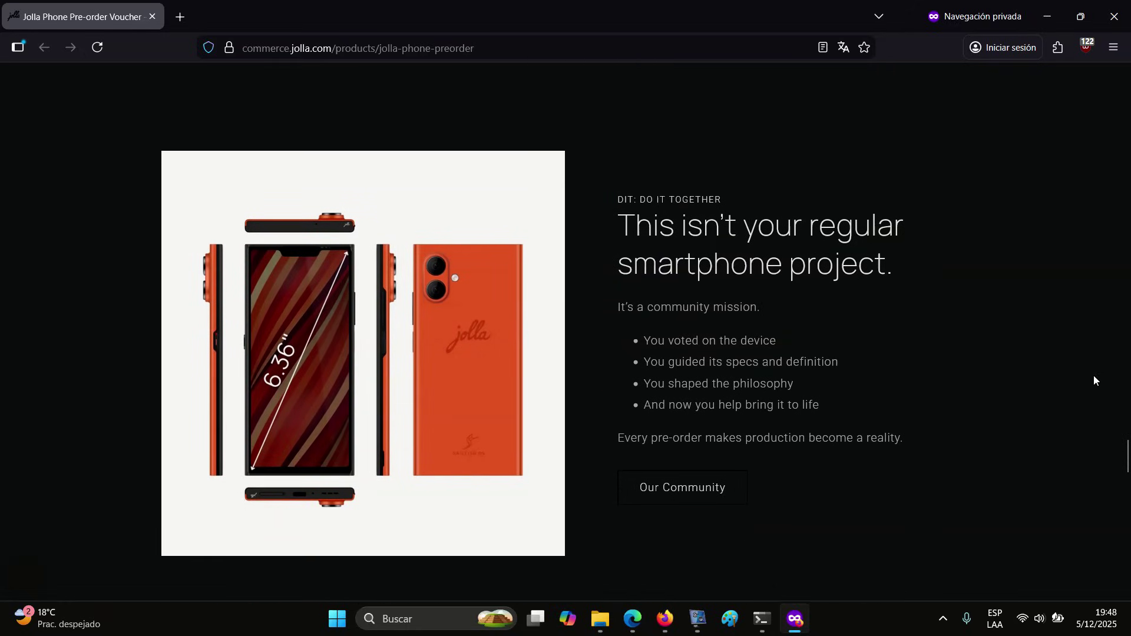
scroll(1093, 381, "down", 3)
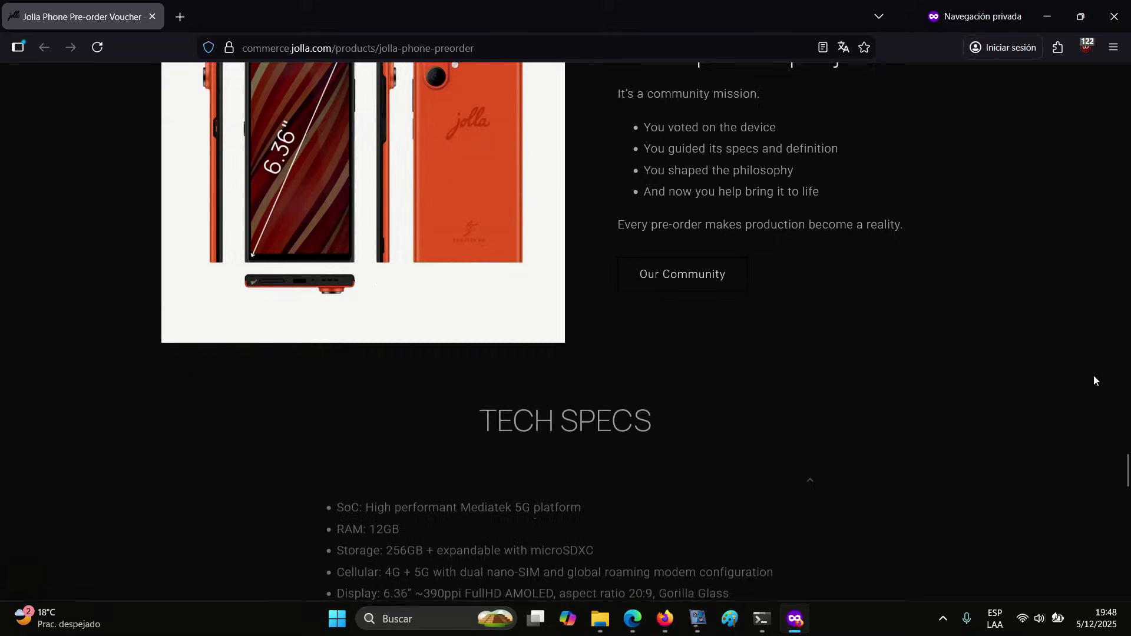
scroll(1093, 380, "down", 4)
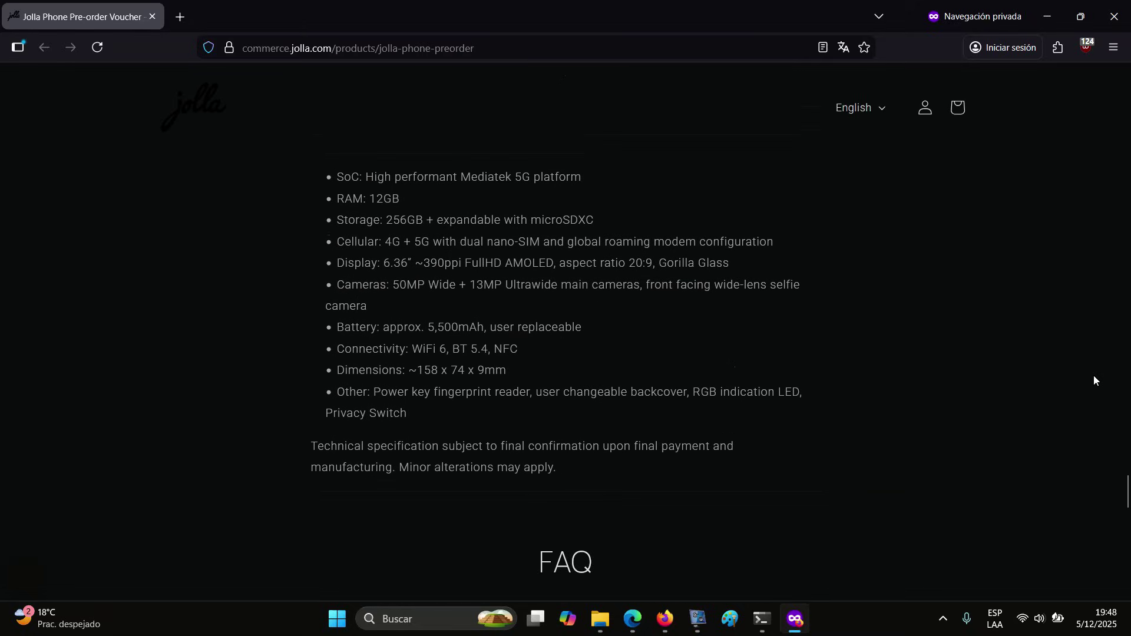
scroll(1094, 380, "down", 5)
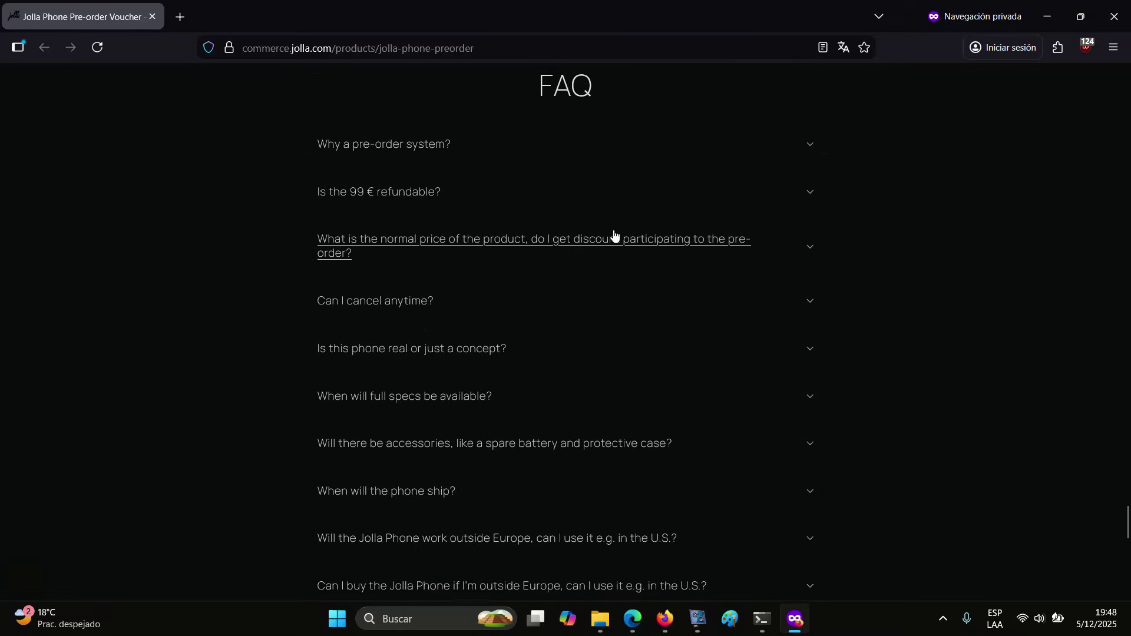
- Expand FAQs on pre-orders, refunds, cancelling, real phone, specs, shipping, accessories and outside-Europe use
left_click(536, 146)
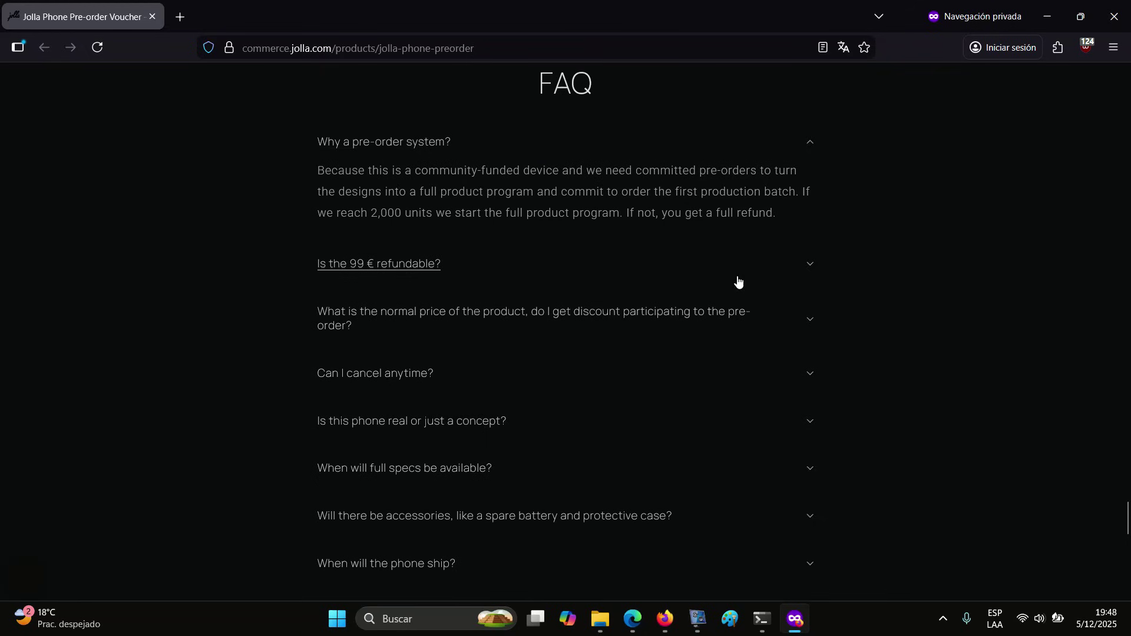
left_click(811, 269)
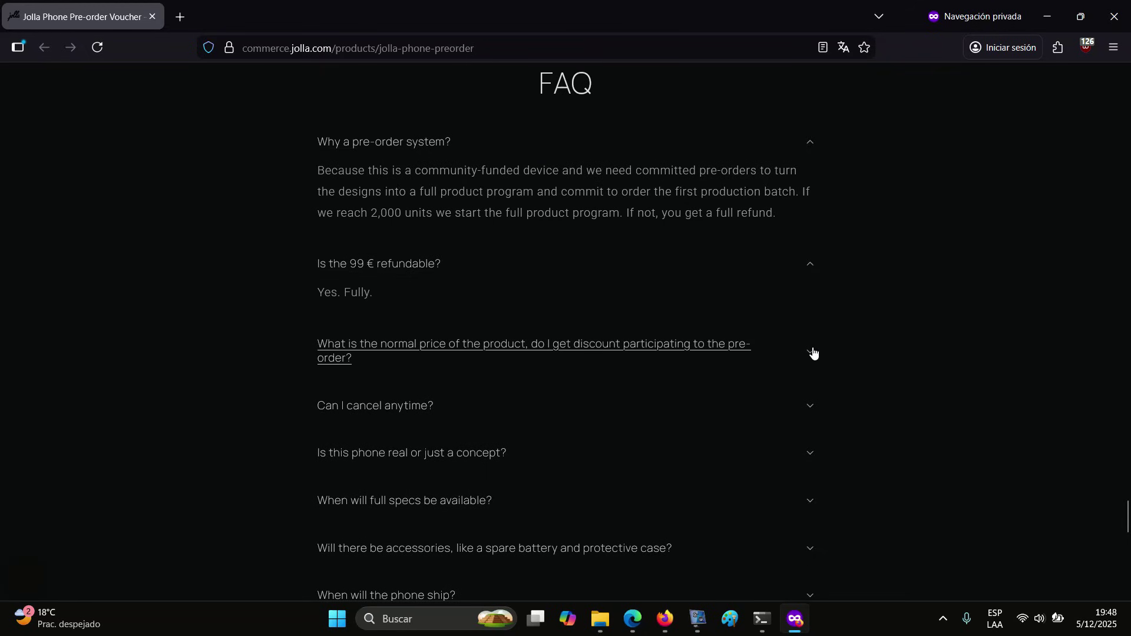
scroll(813, 354, "down", 2)
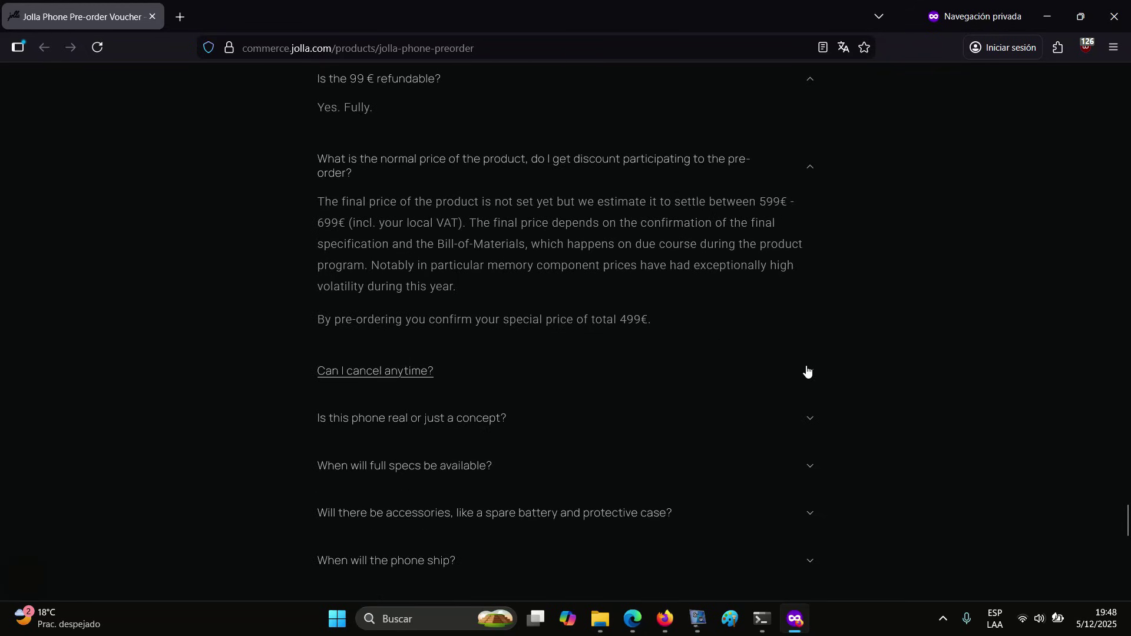
left_click(807, 371)
scroll(807, 372, "down", 2)
left_click(813, 334)
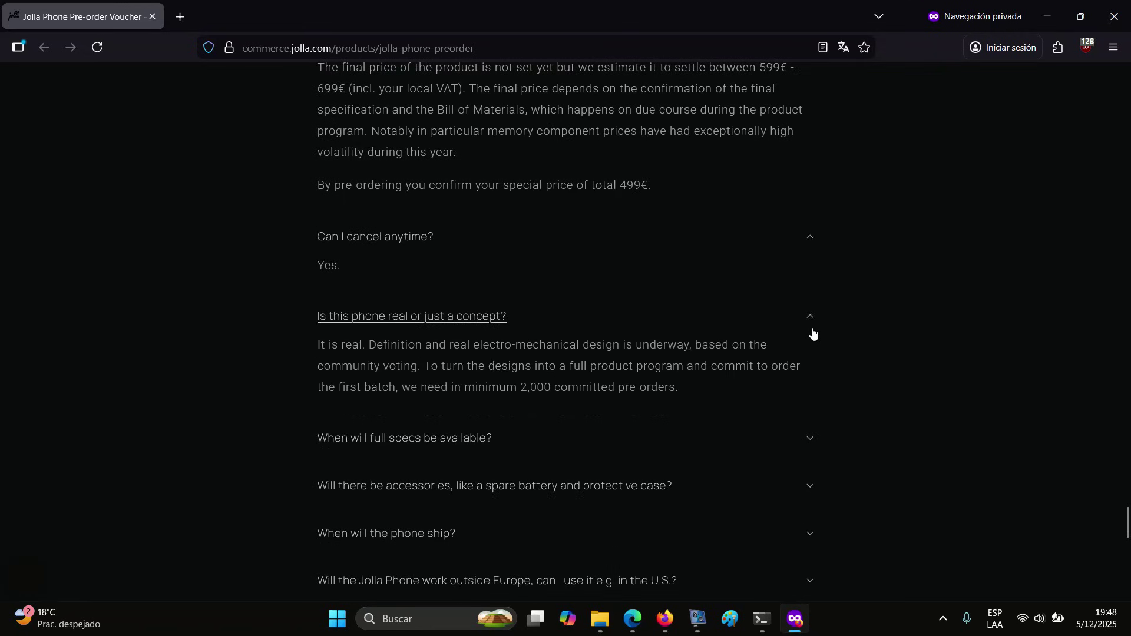
scroll(812, 333, "down", 2)
left_click(809, 304)
scroll(808, 303, "down", 2)
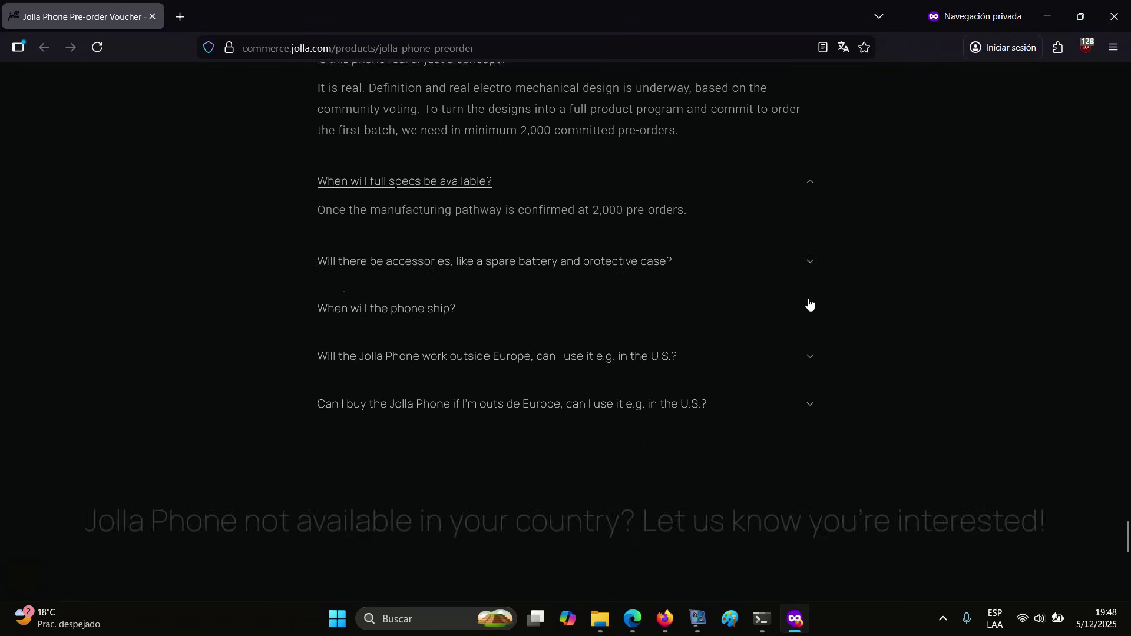
left_click(814, 306)
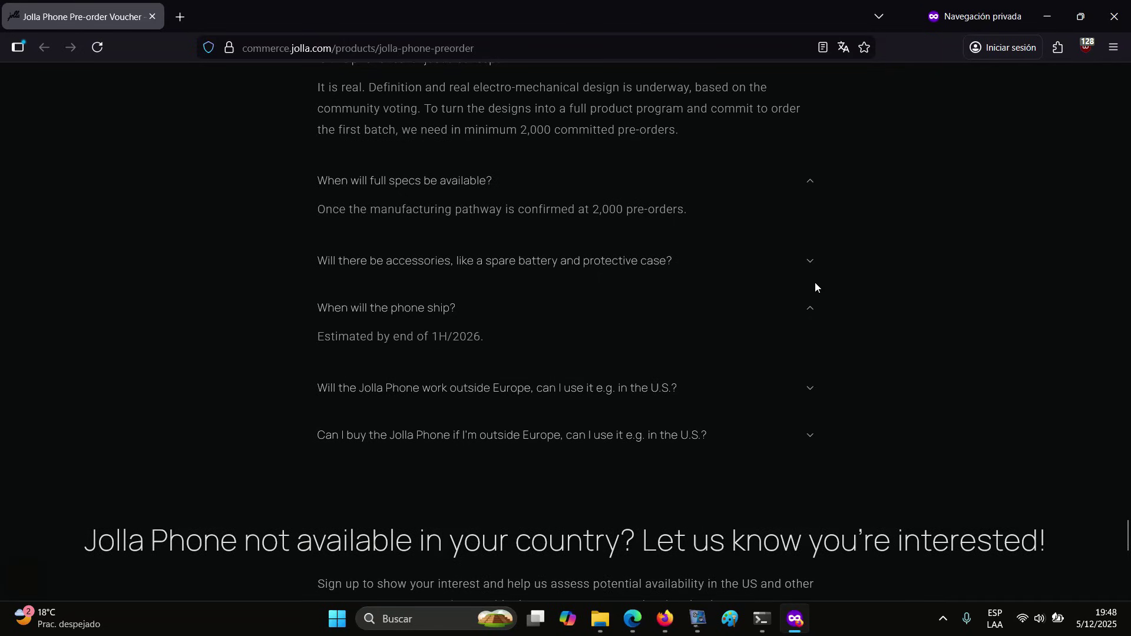
left_click(809, 268)
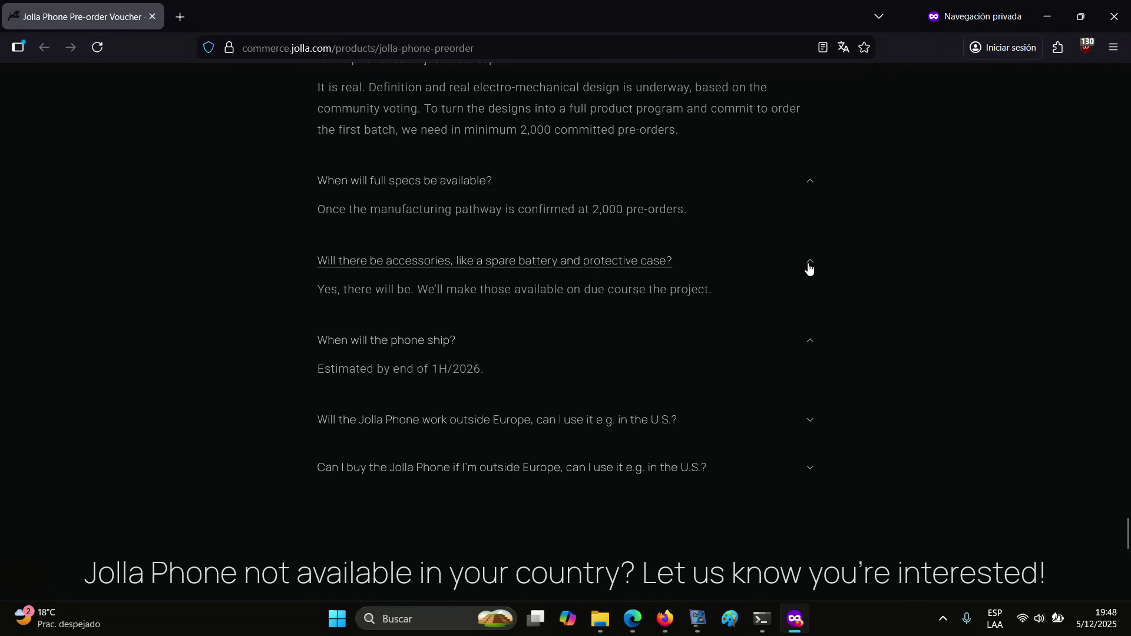
scroll(809, 265, "down", 1)
left_click(812, 372)
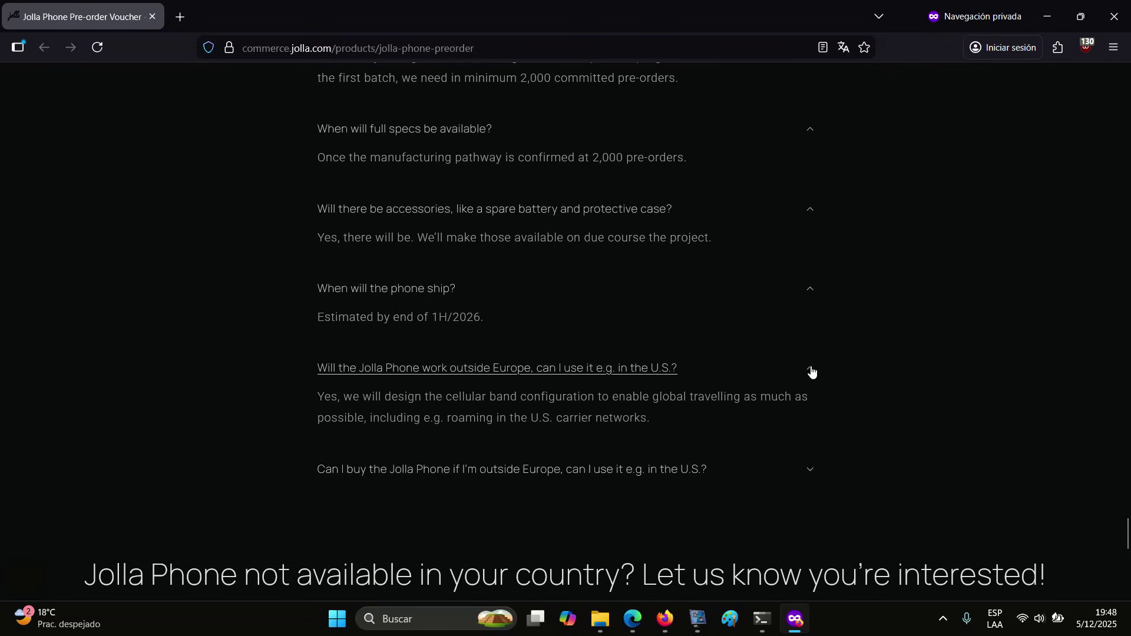
scroll(812, 371, "down", 1)
left_click(813, 421)
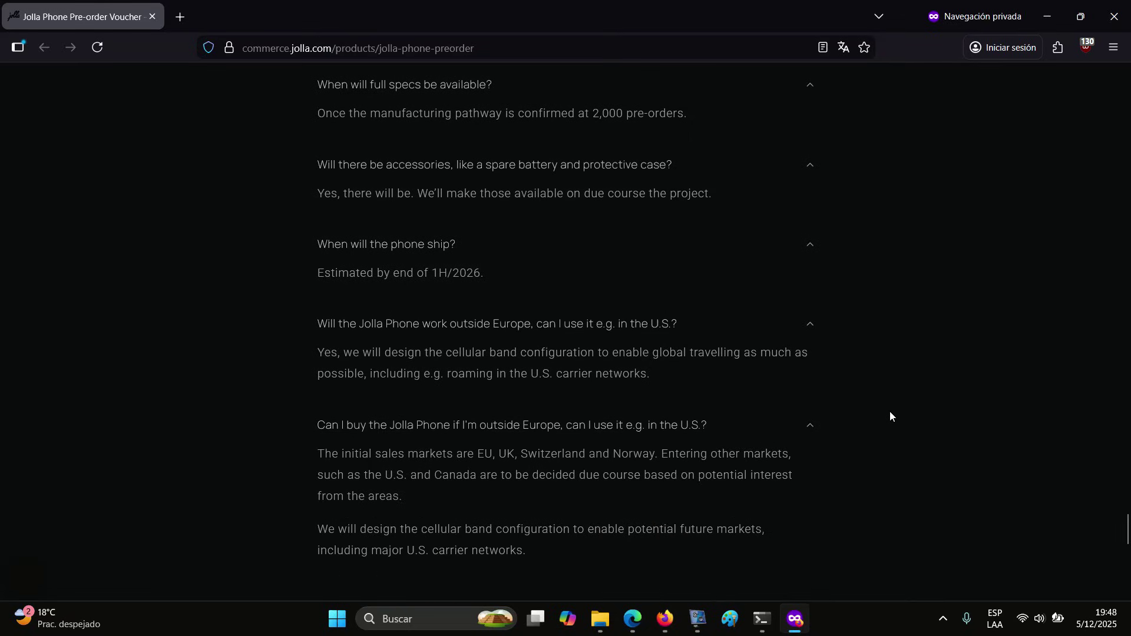
scroll(890, 411, "down", 5)
scroll(890, 411, "down", 2)
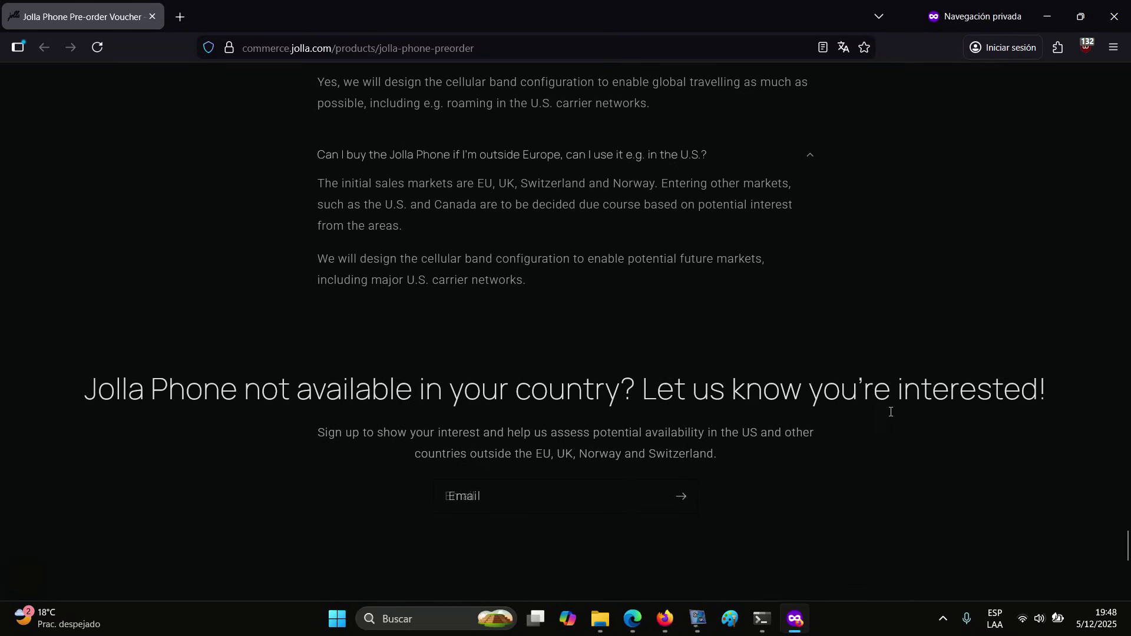
scroll(890, 411, "down", 1)
scroll(890, 417, "down", 2)
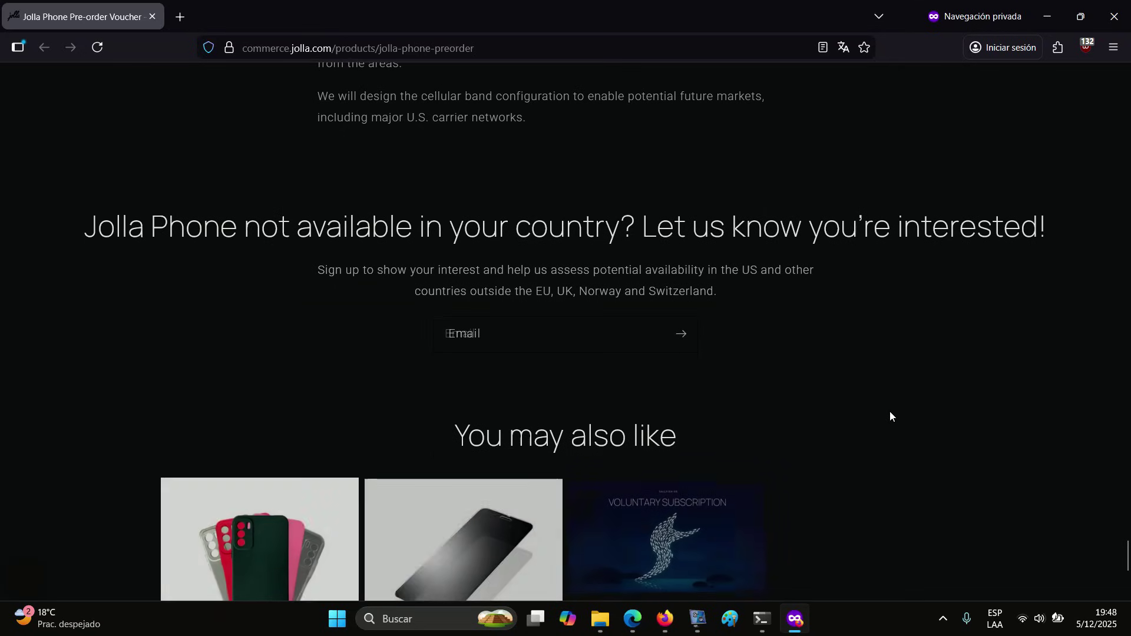
scroll(890, 416, "down", 3)
scroll(889, 416, "down", 1)
scroll(890, 416, "down", 3)
scroll(890, 416, "up", 10)
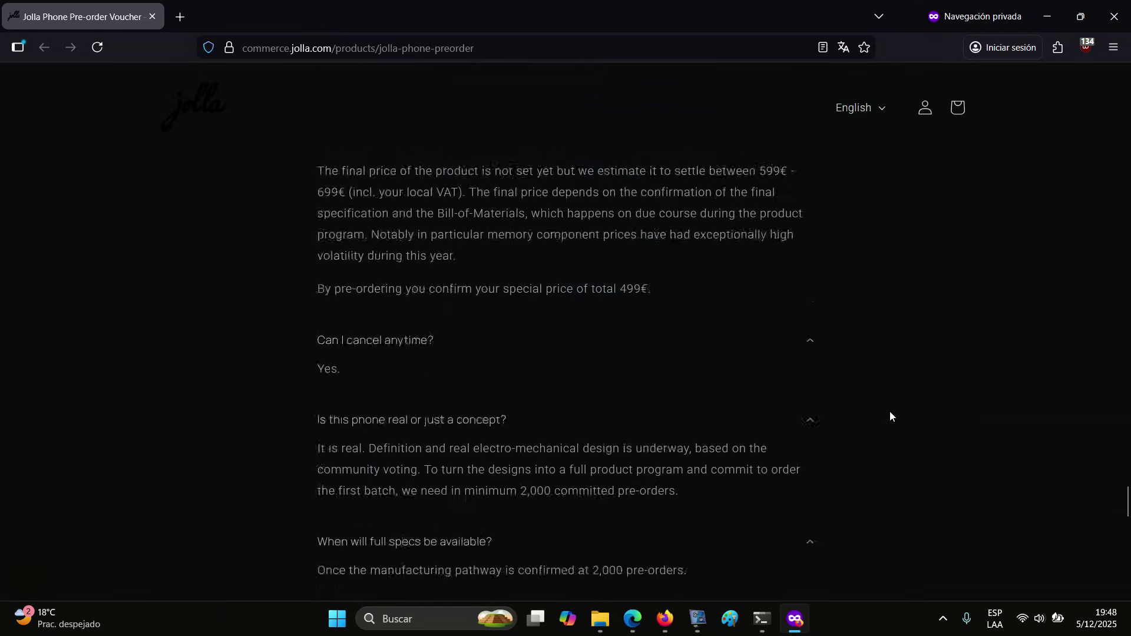
scroll(890, 416, "up", 5)
scroll(890, 416, "up", 10)
scroll(890, 417, "up", 10)
scroll(889, 417, "up", 3)
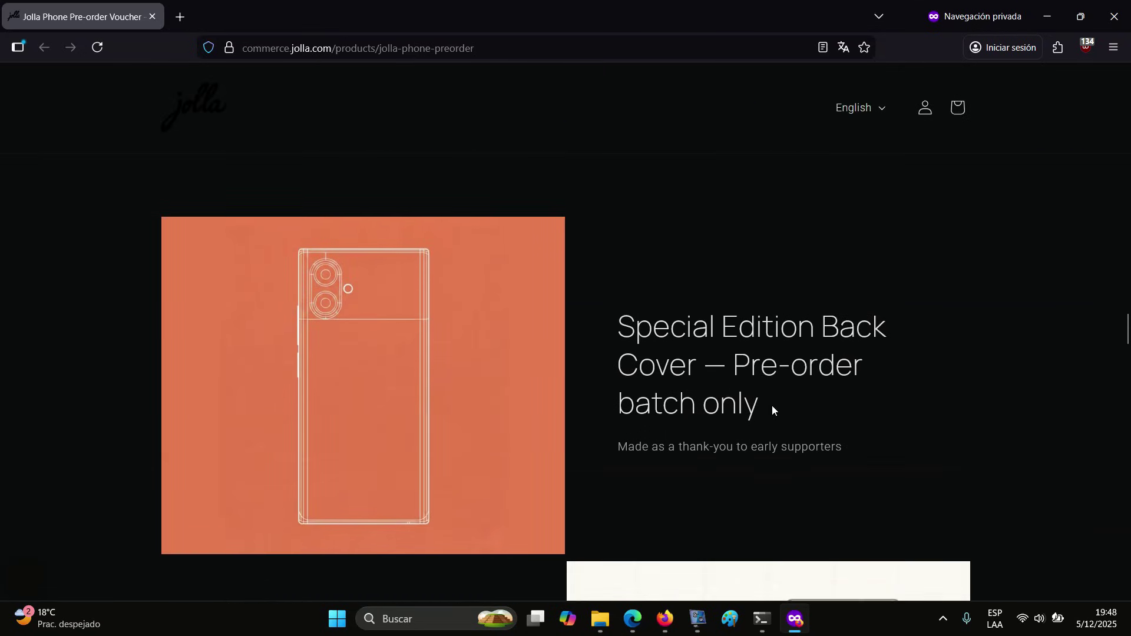
scroll(771, 405, "up", 5)
scroll(769, 405, "up", 5)
scroll(769, 405, "up", 5)
scroll(769, 405, "up", 5)
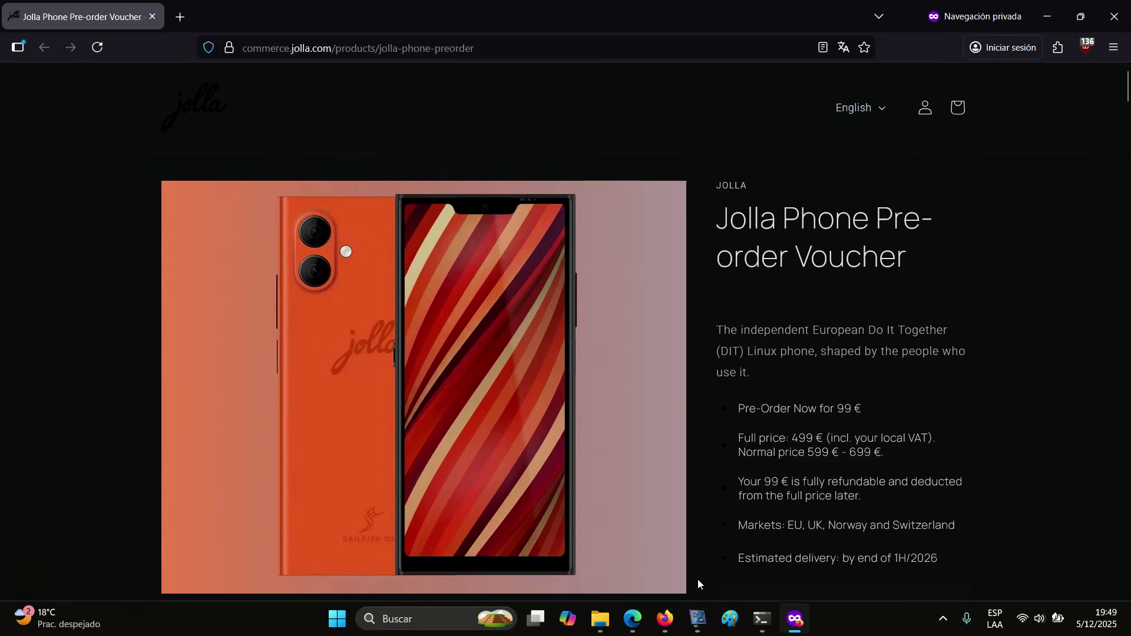
- Bring up the vokoscreenNG recorder window from the taskbar
left_click(694, 621)
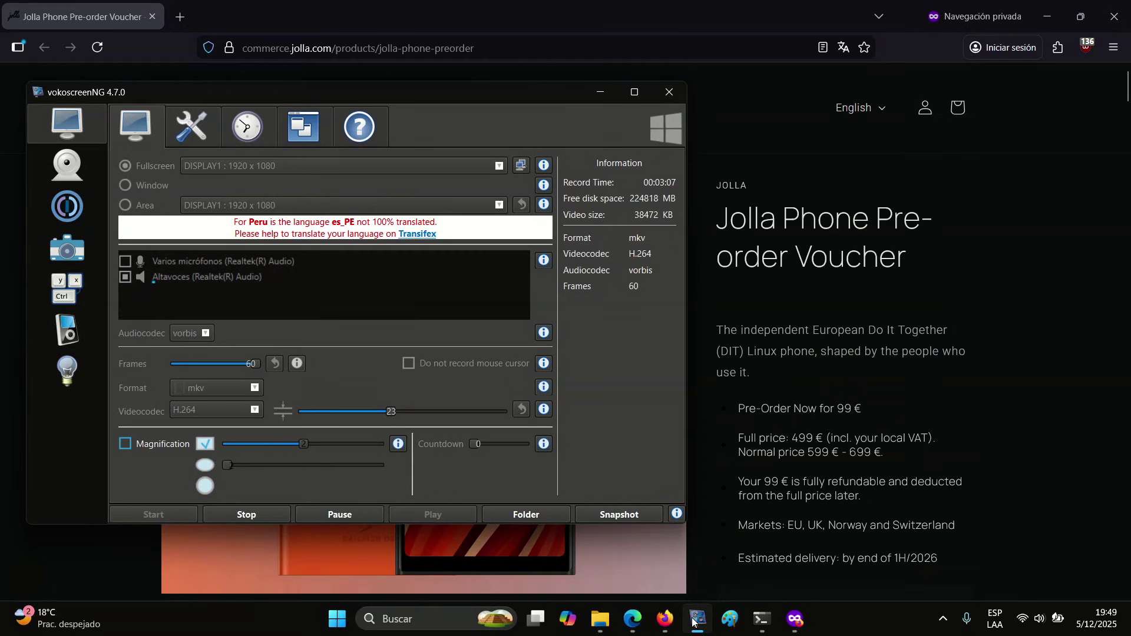